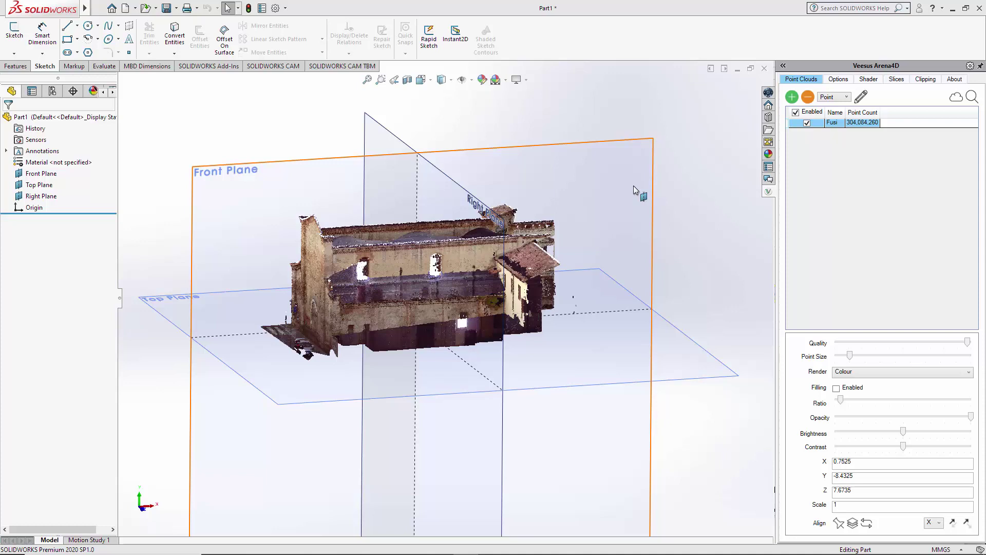
Open the Arena4D Slices section for the building point cloud, which has an empty slice list
click(896, 82)
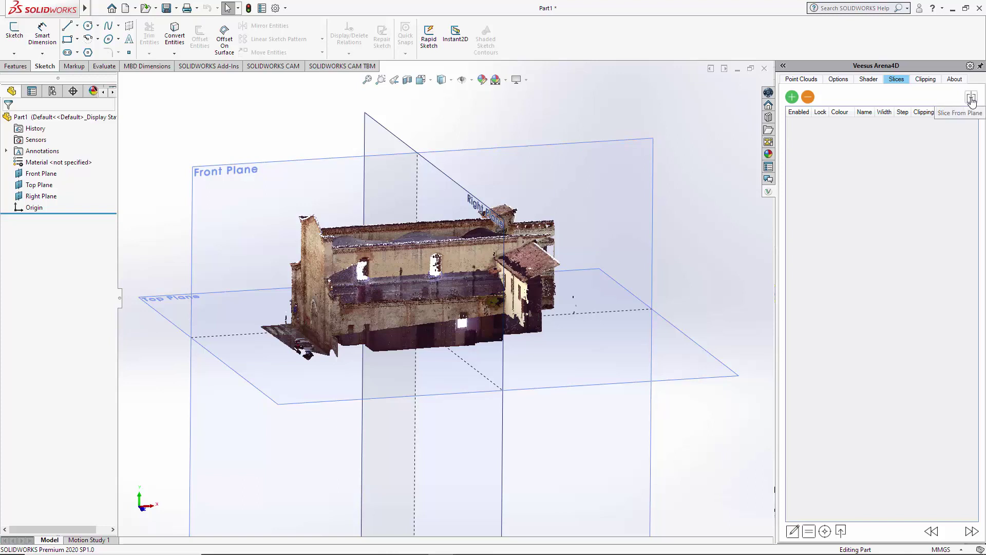
Create a point-cloud slice from the Top Plane and select it
click(41, 185)
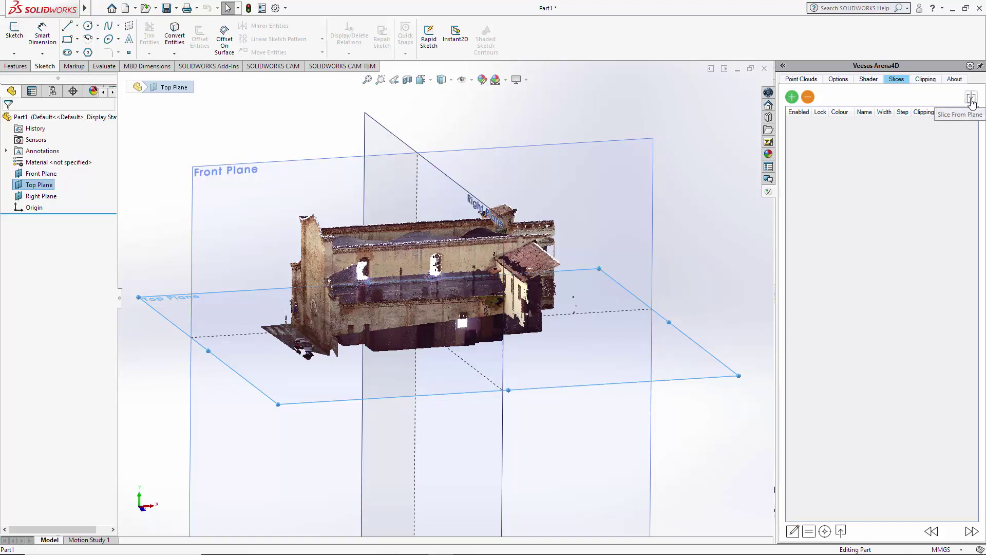
click(970, 100)
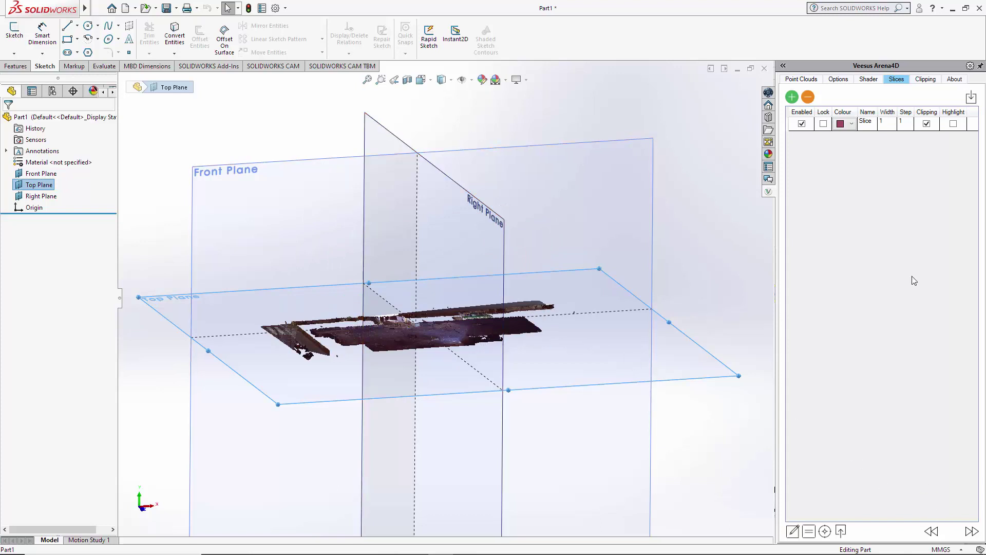
click(889, 128)
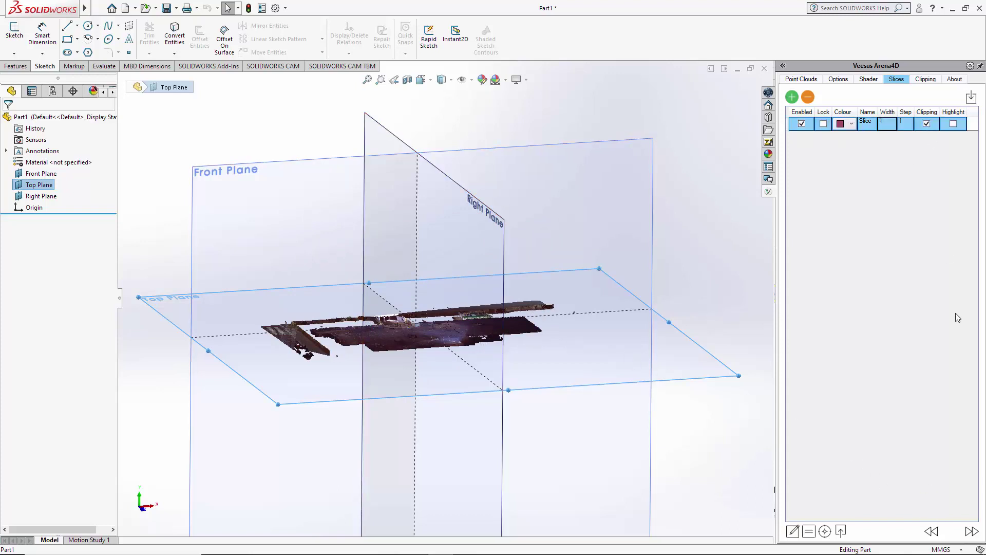
Step the Top Plane slice forward and back through the building's levels
click(971, 530)
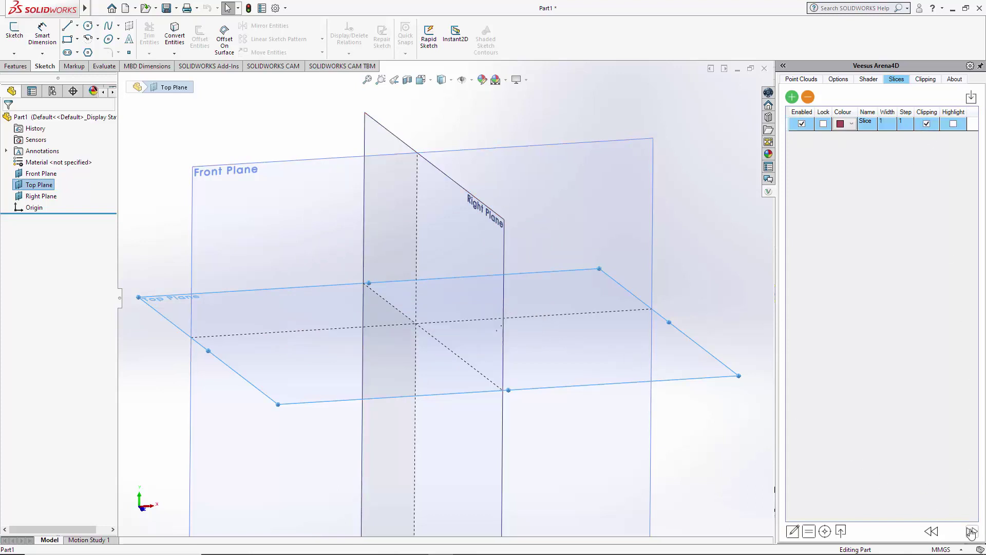
click(936, 532)
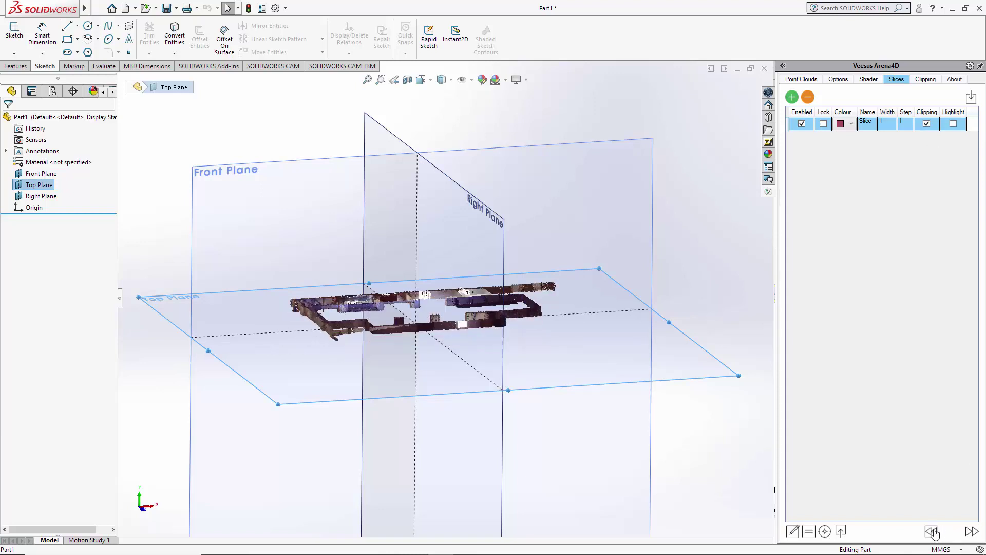
click(970, 532)
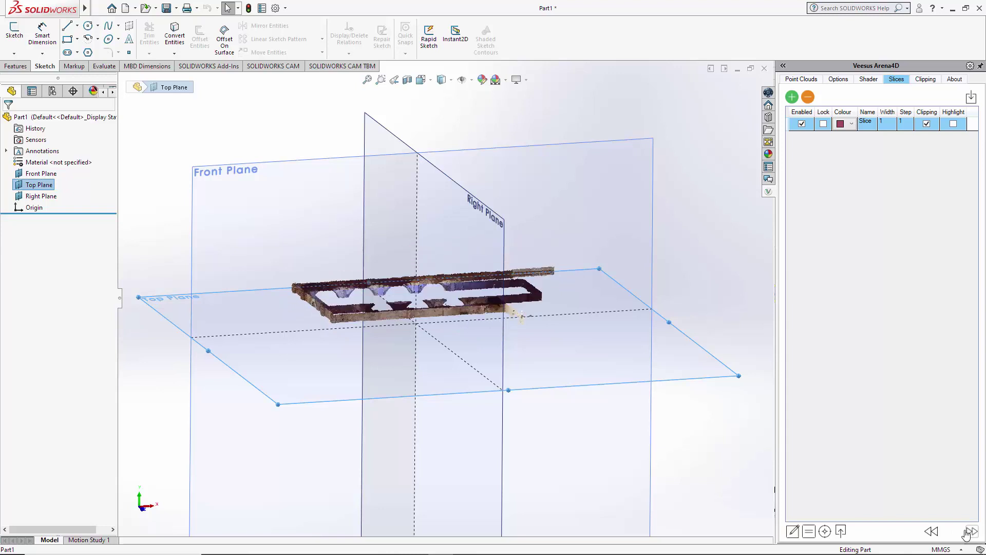
click(931, 532)
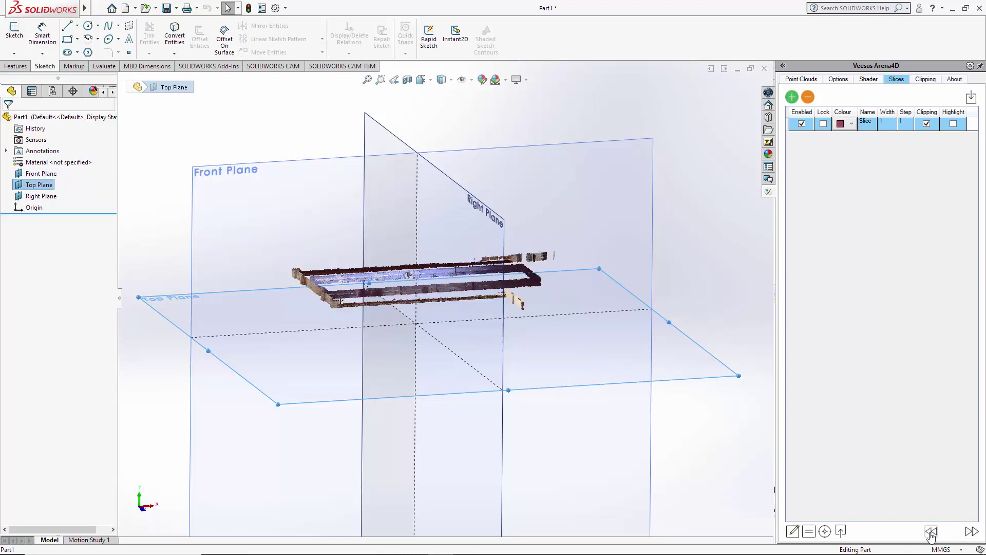
click(970, 533)
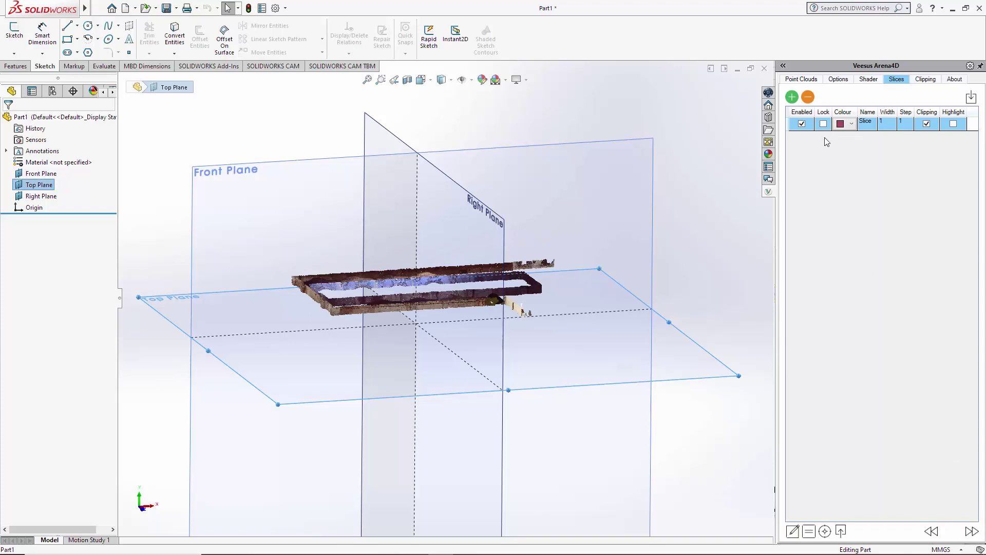
Set the slice colour to Yellow Green, keeping it enabled with Highlight off
click(802, 124)
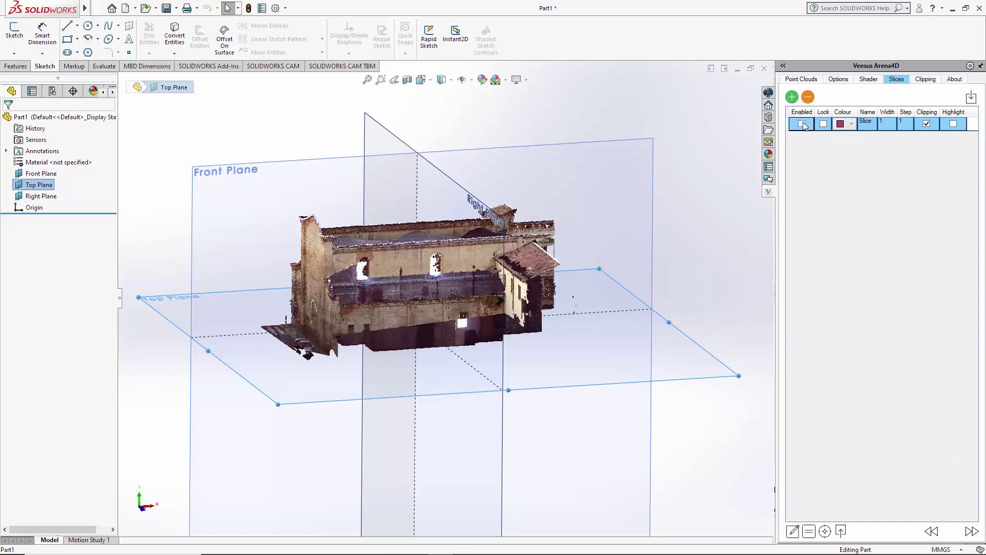
click(802, 124)
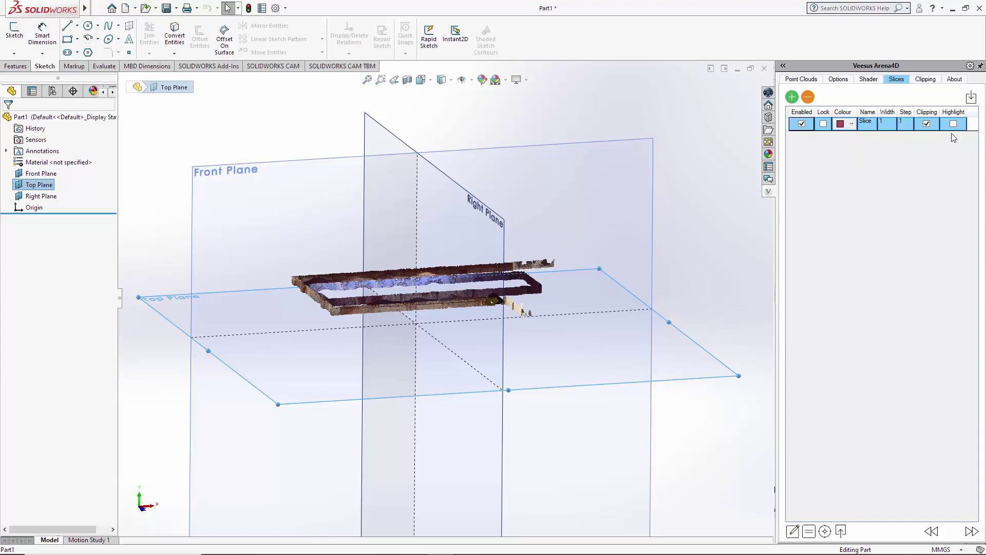
click(953, 124)
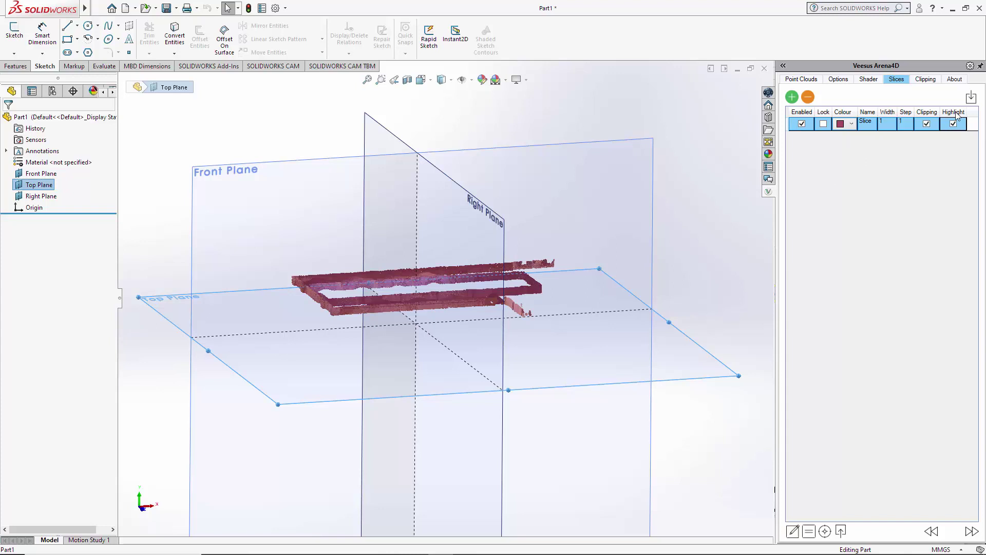
click(853, 122)
click(853, 297)
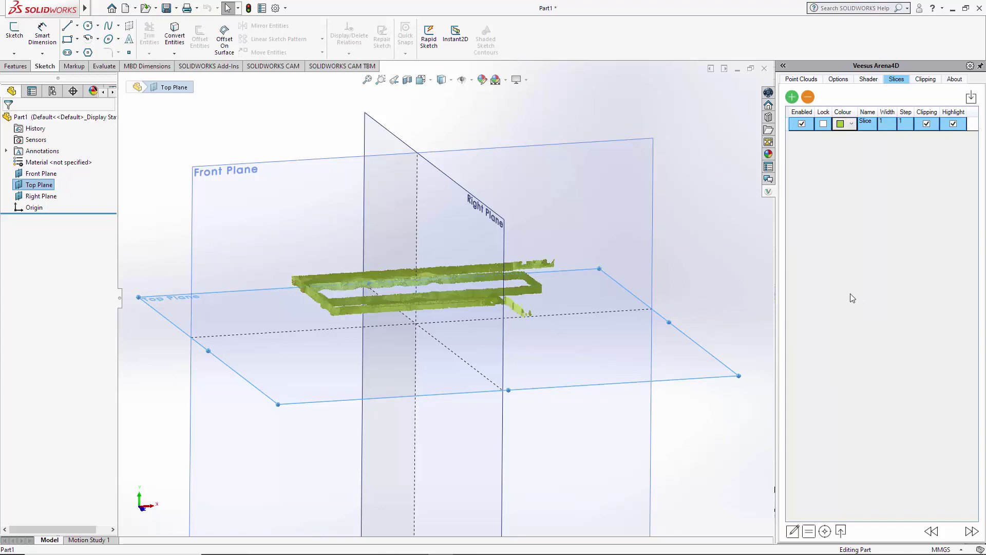
click(954, 124)
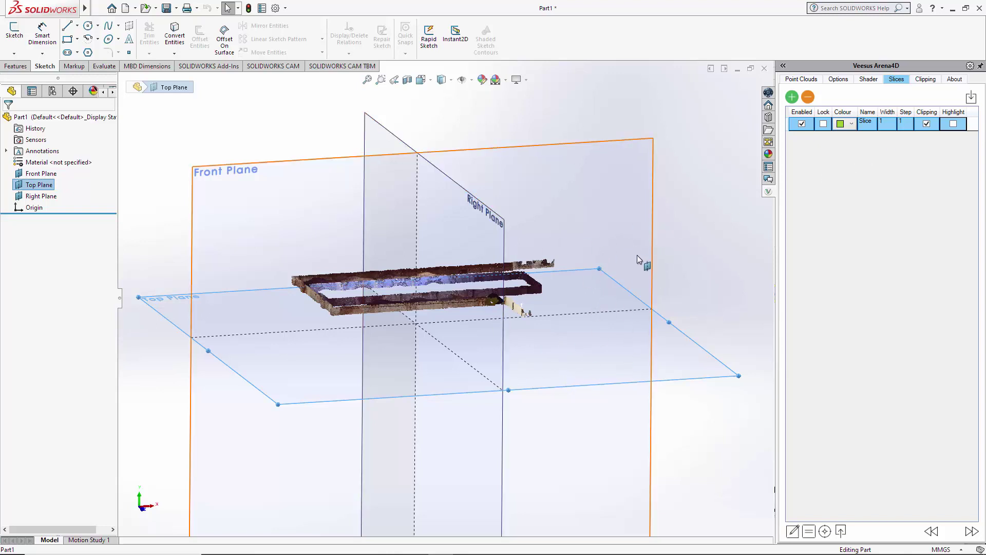
Set the slice width to 0.5 and its step size to 0.5
click(885, 124)
click(887, 127)
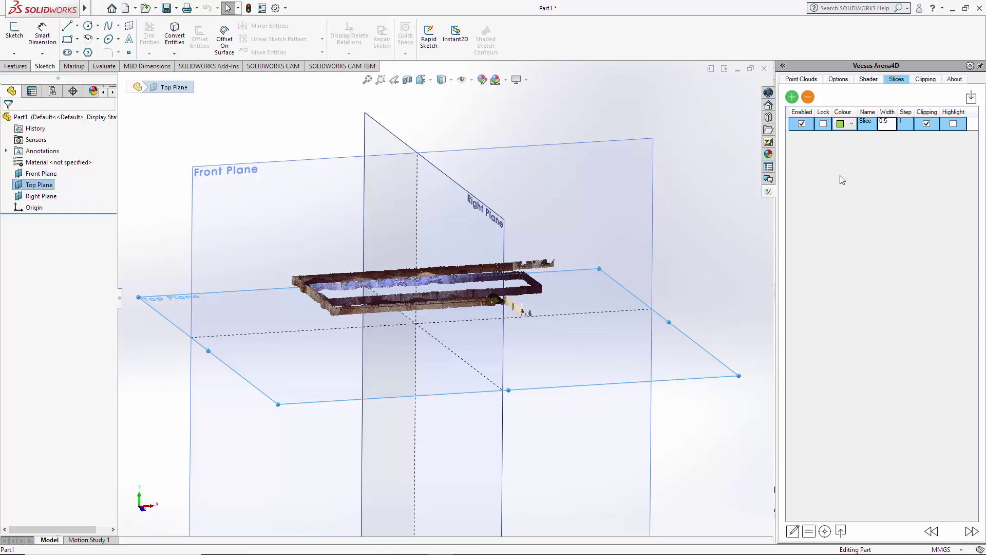
text(0.5)
click(730, 251)
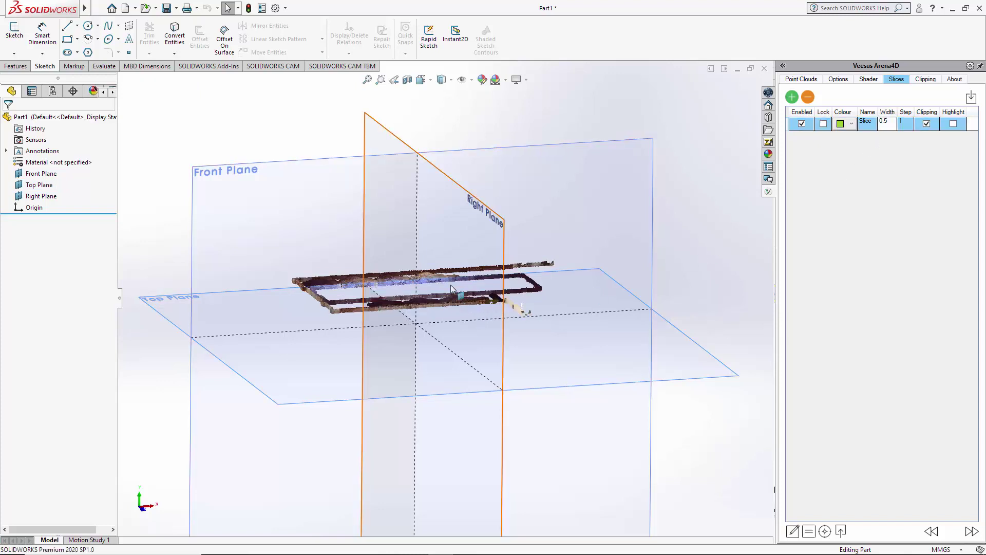
click(904, 125)
text(0.5)
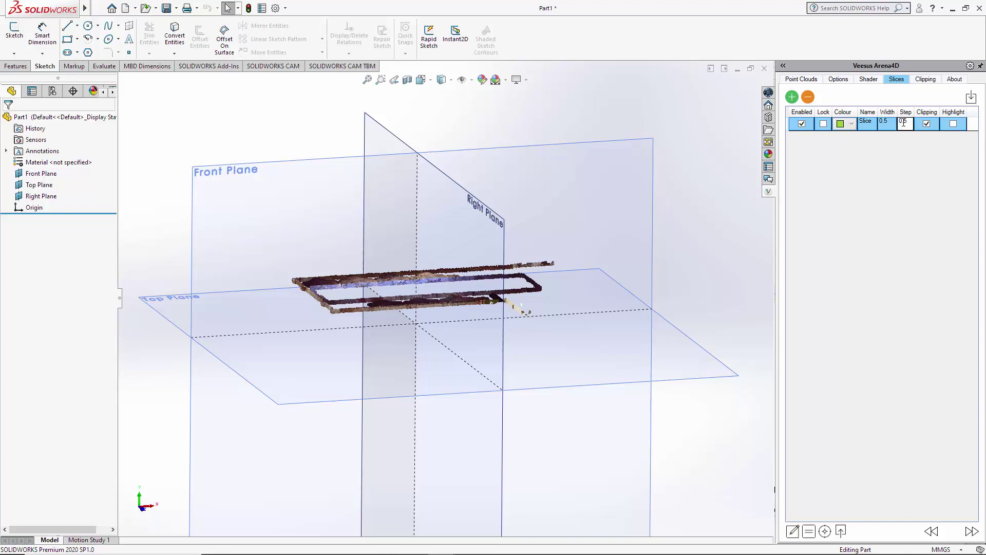
scroll(539, 314, down, 2)
scroll(456, 295, down, 4)
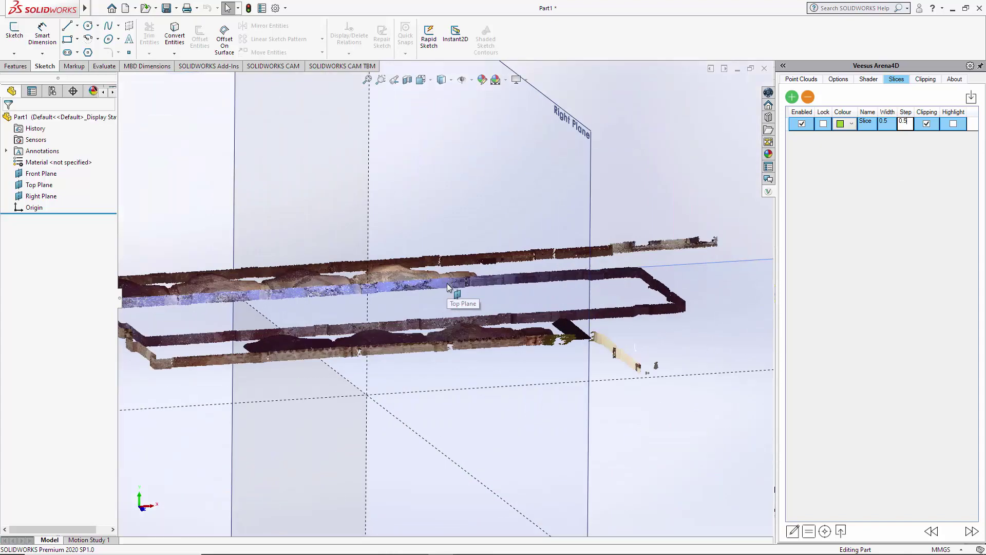
scroll(456, 296, down, 2)
Step the 0.5-wide slice back and forth through the building
click(971, 531)
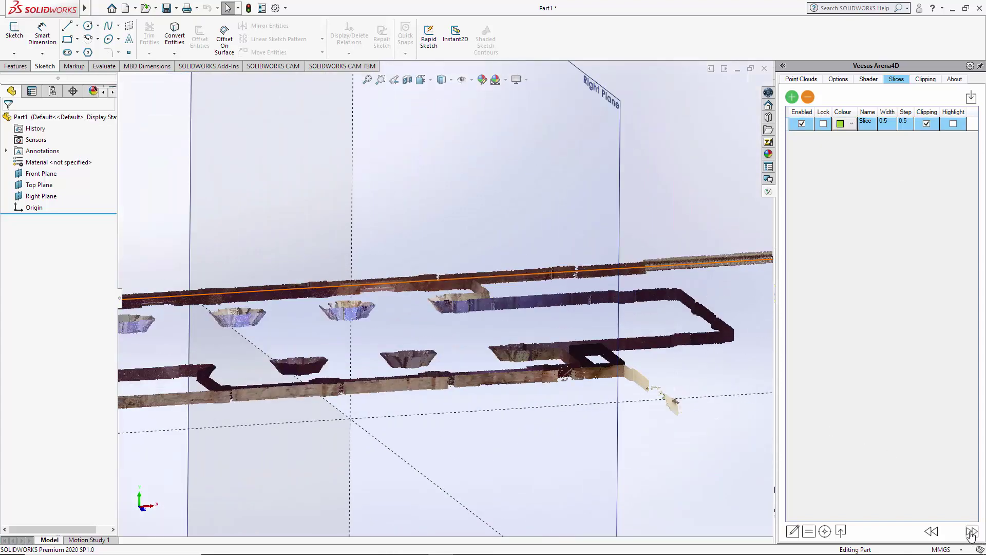
click(931, 532)
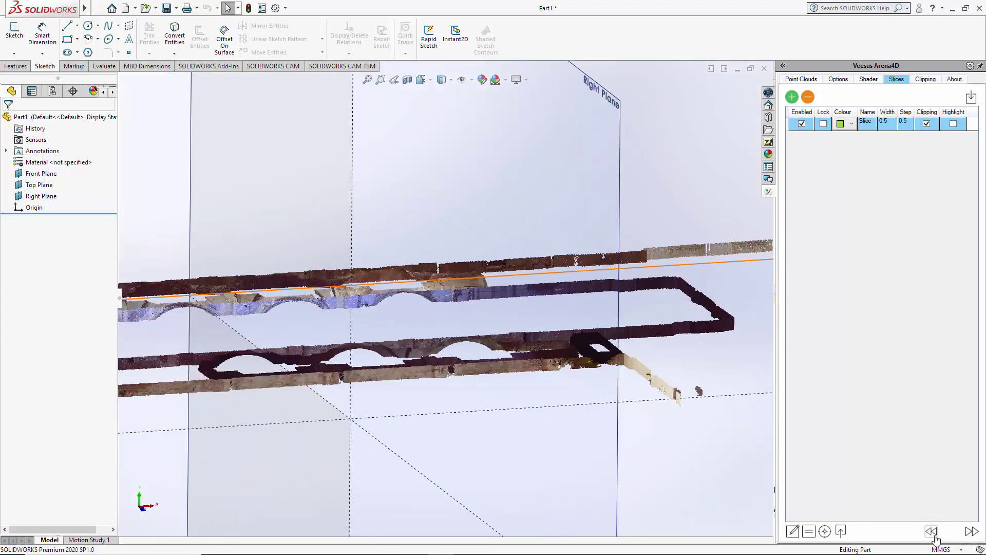
click(932, 532)
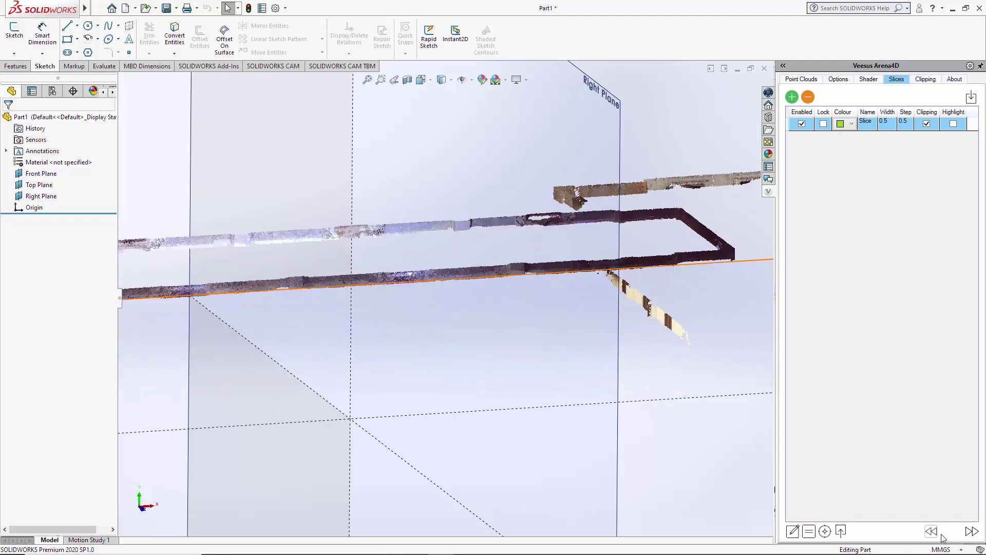
click(971, 531)
click(972, 532)
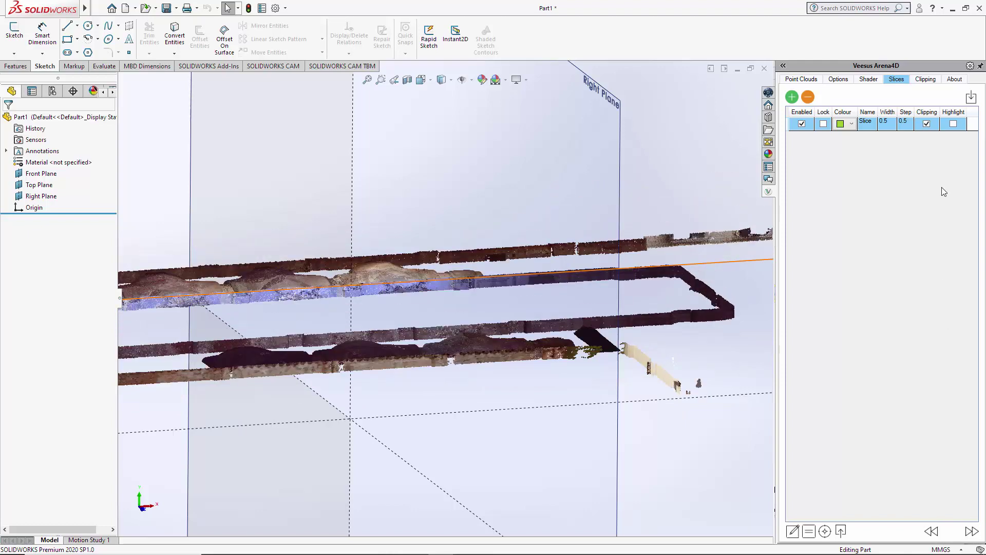
Change the slice step back to 1 and step it through the building again
click(905, 123)
text(1)
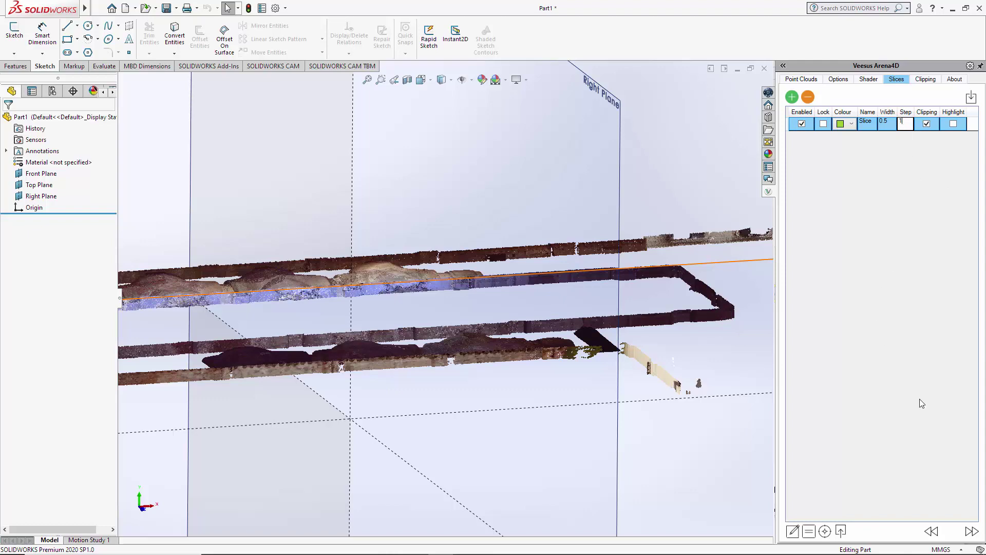
click(931, 532)
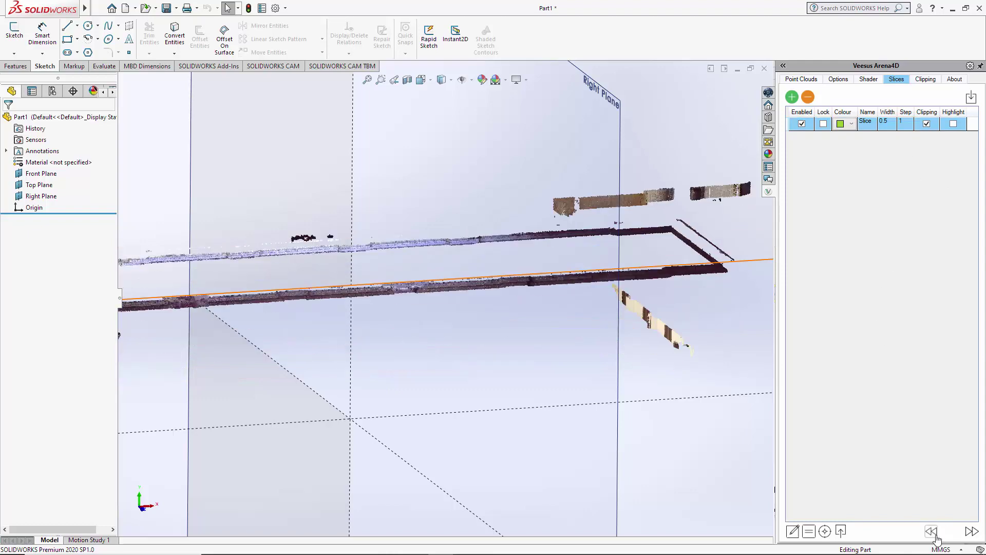
click(971, 532)
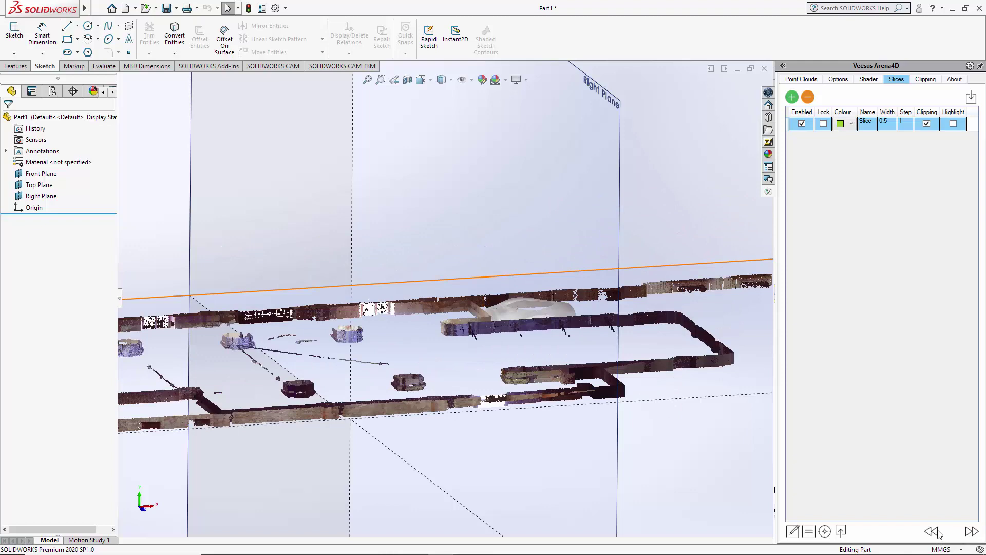
click(931, 532)
Add a second, vertical slice from the Right Plane and select it
middle_drag(688, 391, 639, 369)
scroll(469, 321, up, 3)
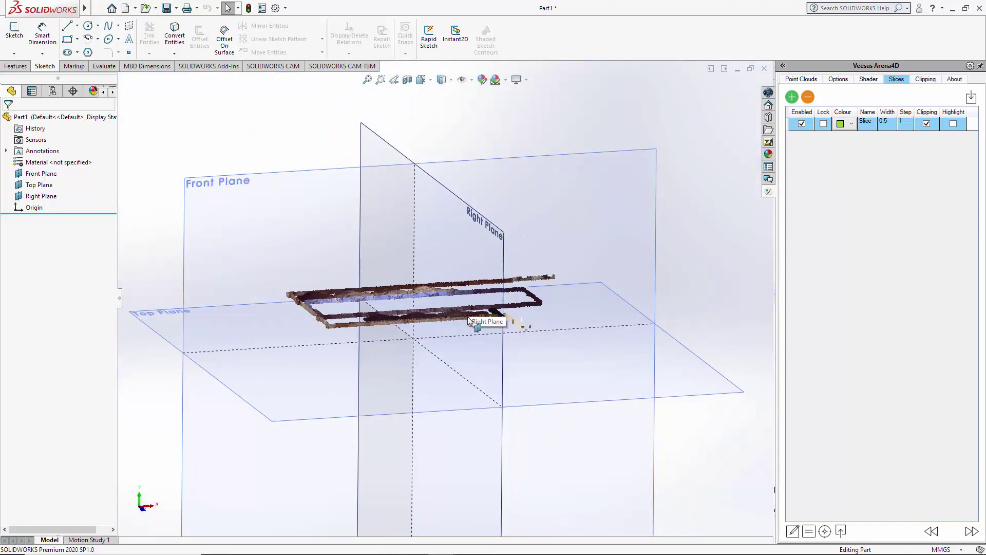
scroll(469, 321, up, 2)
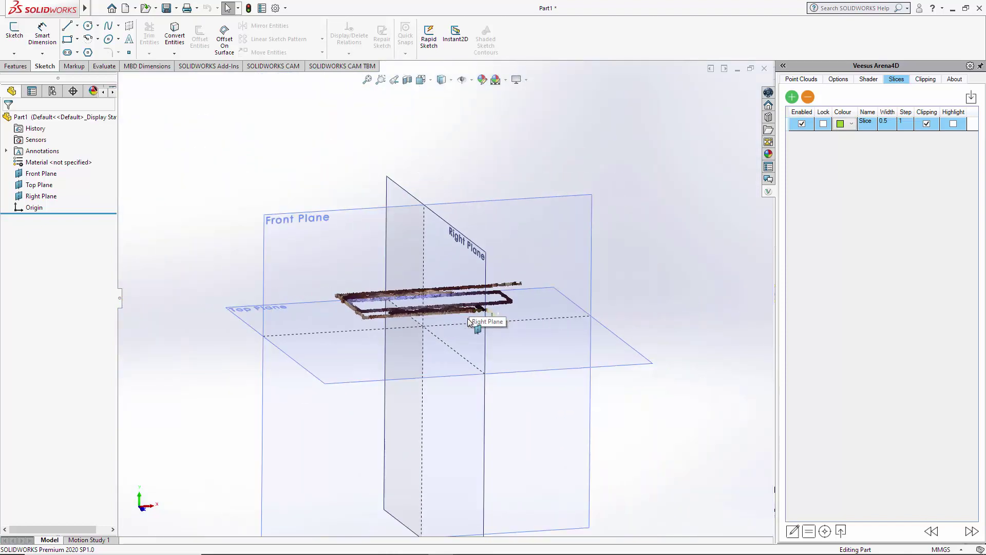
click(42, 199)
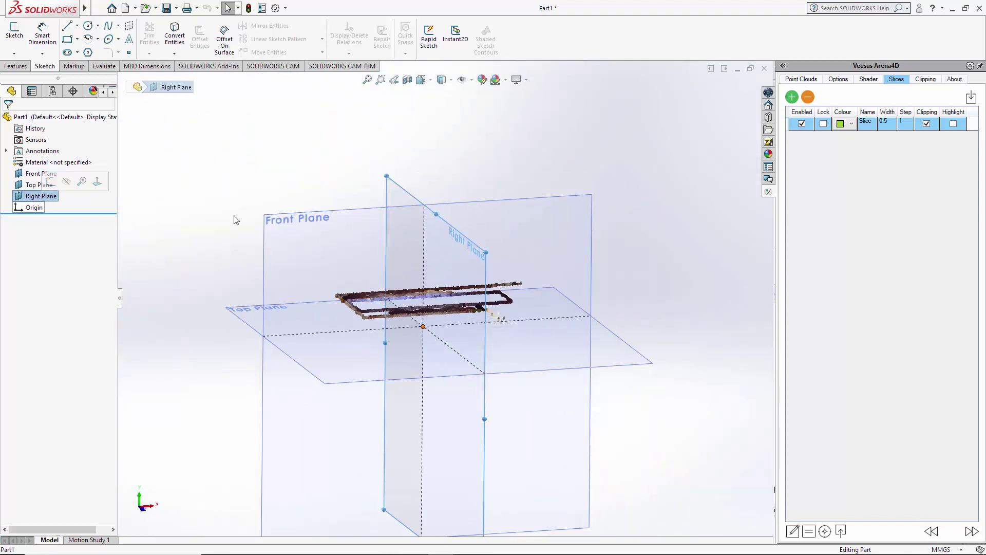
click(972, 98)
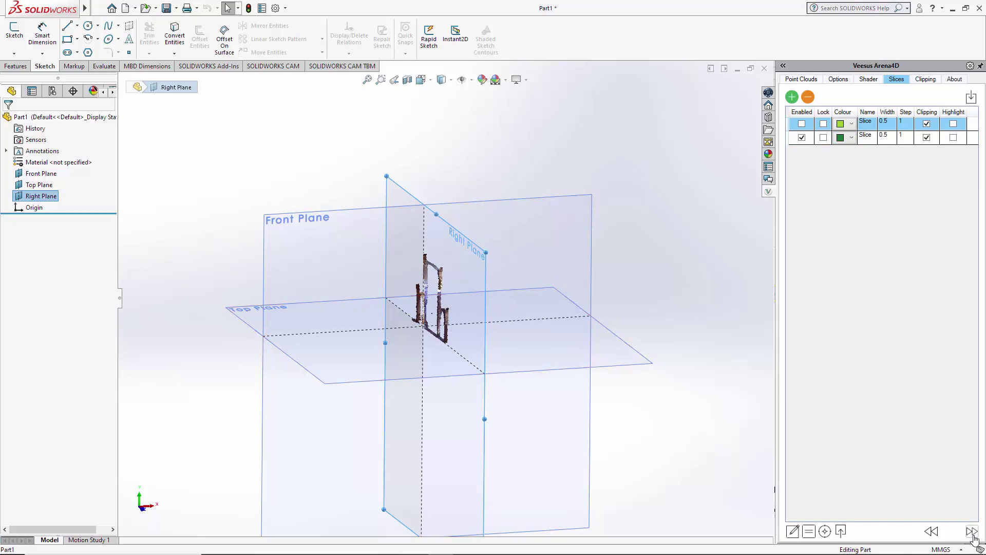
click(875, 141)
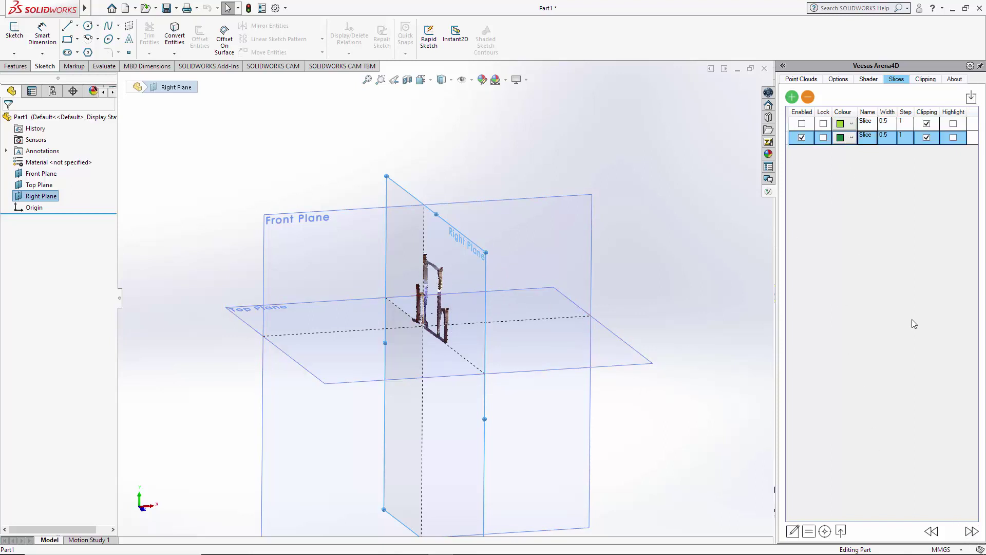
Step the vertical and horizontal slices through the building, leaving the vertical slice active
click(971, 532)
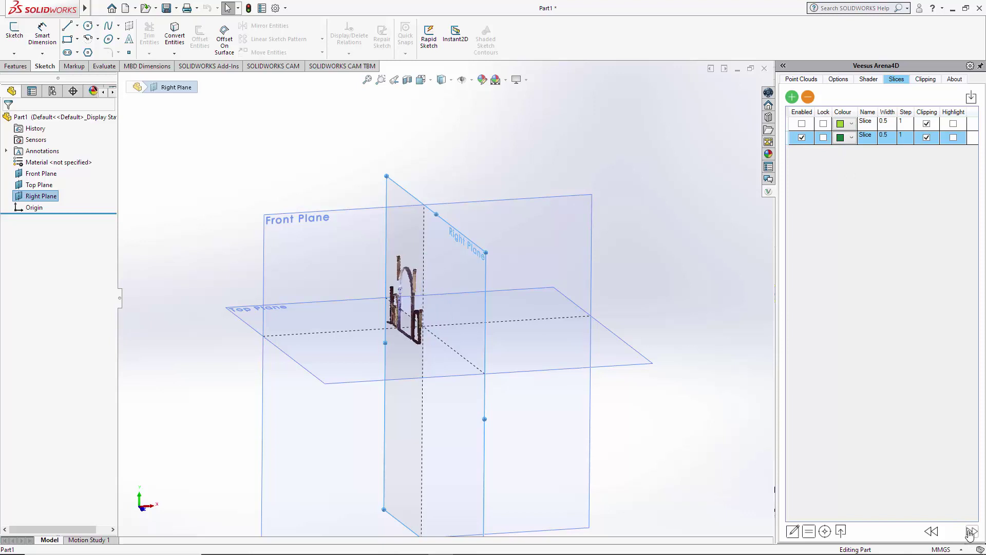
click(939, 531)
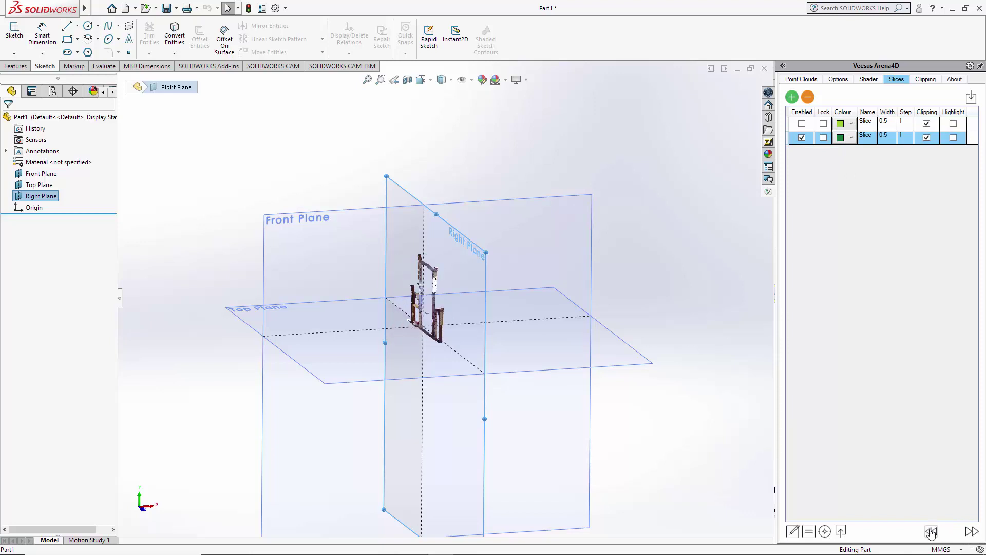
click(801, 123)
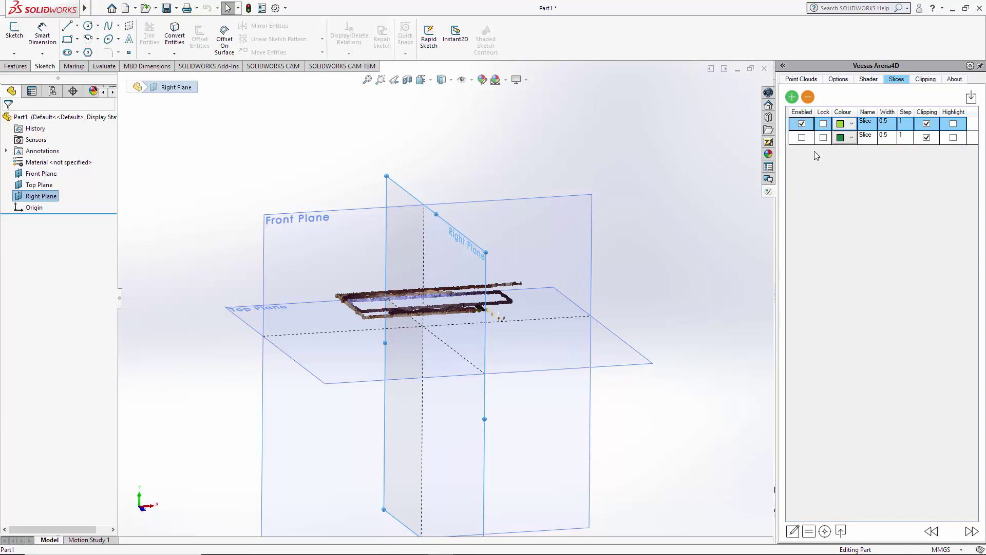
click(931, 531)
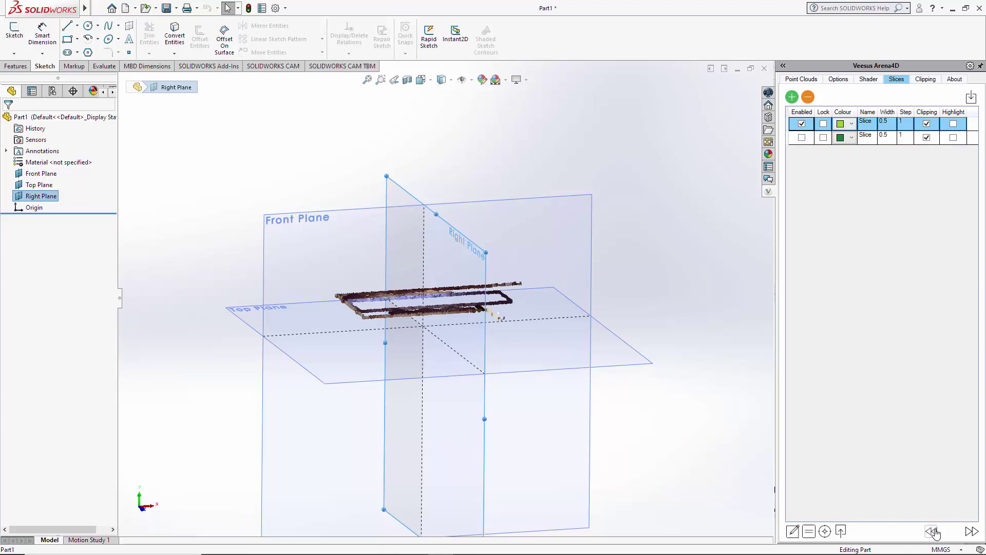
click(972, 531)
click(802, 138)
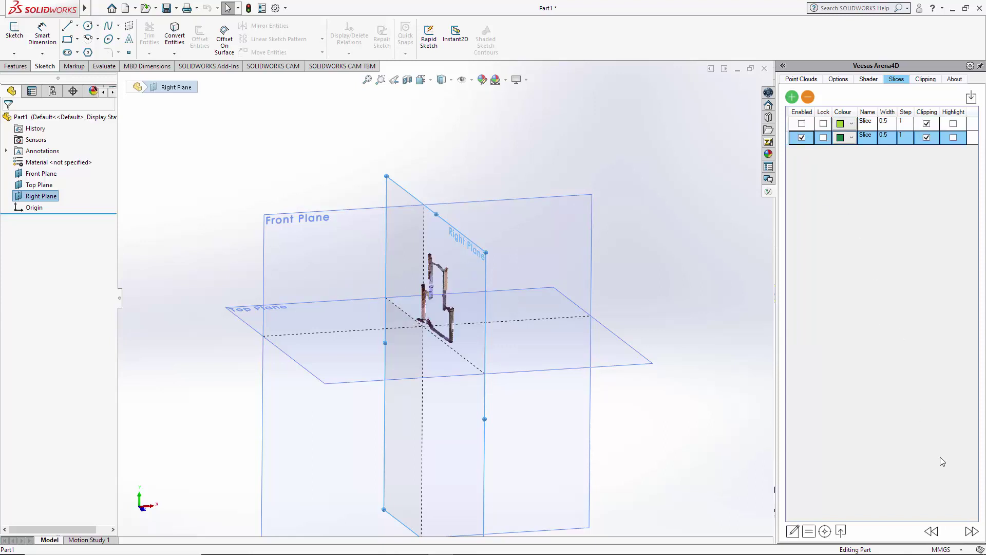
click(972, 532)
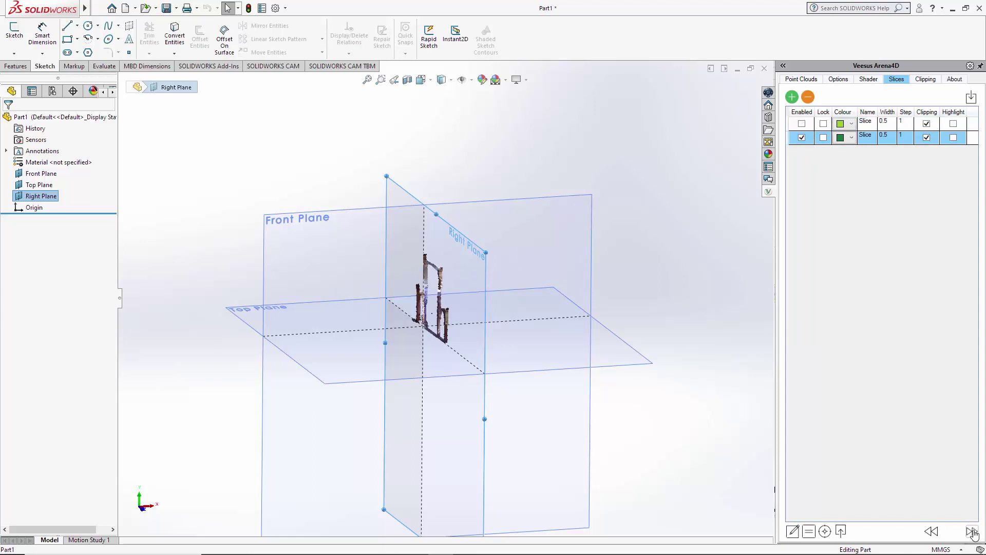
click(931, 531)
mouse_move(629, 448)
middle_down()
mouse_move(659, 326)
mouse_move(634, 315)
middle_up()
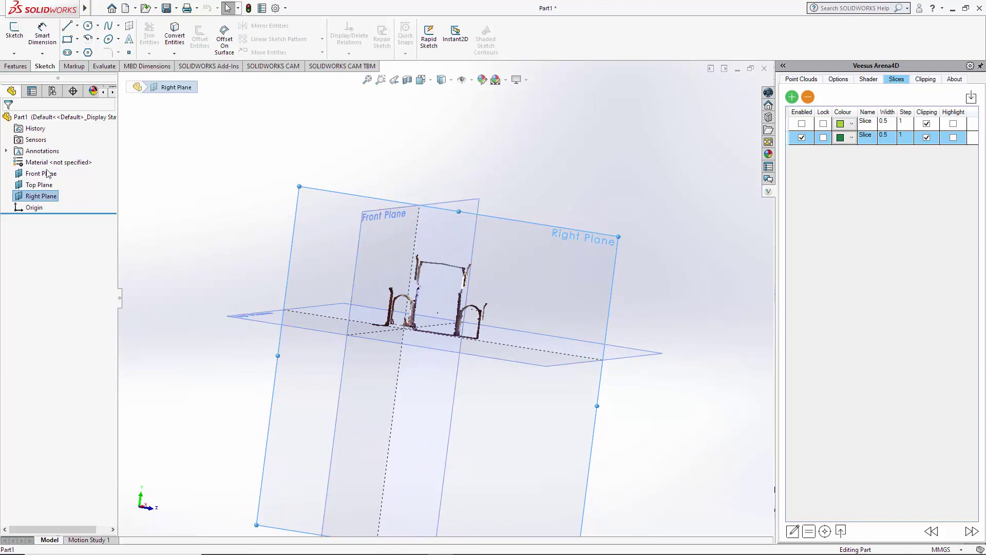
Start a new 3D sketch and view the Right Plane Normal To
click(14, 53)
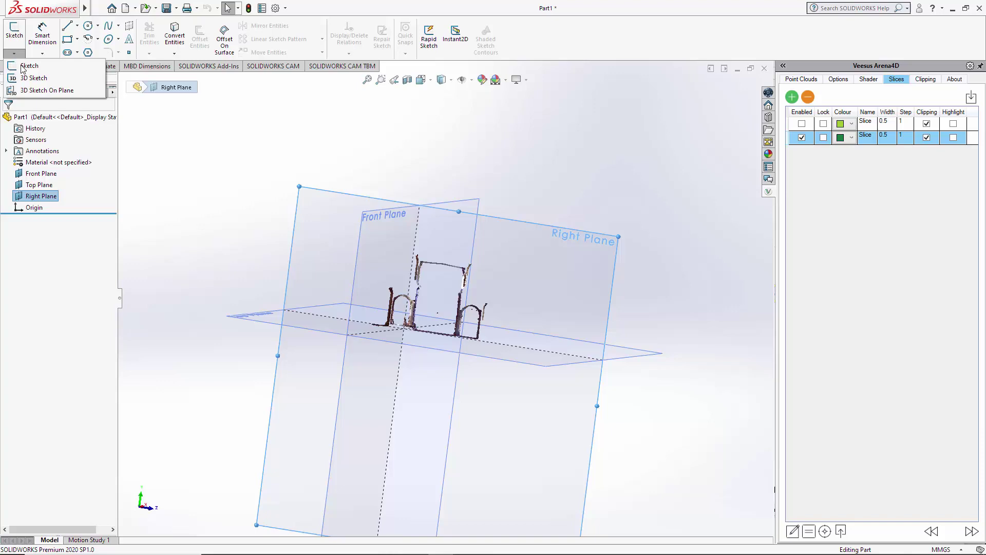
click(33, 78)
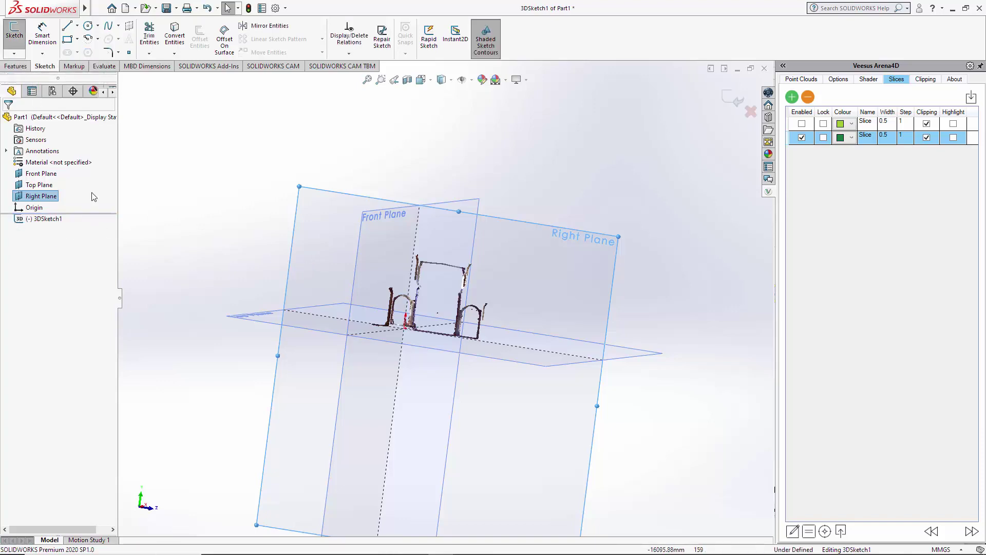
right_click(41, 196)
click(93, 181)
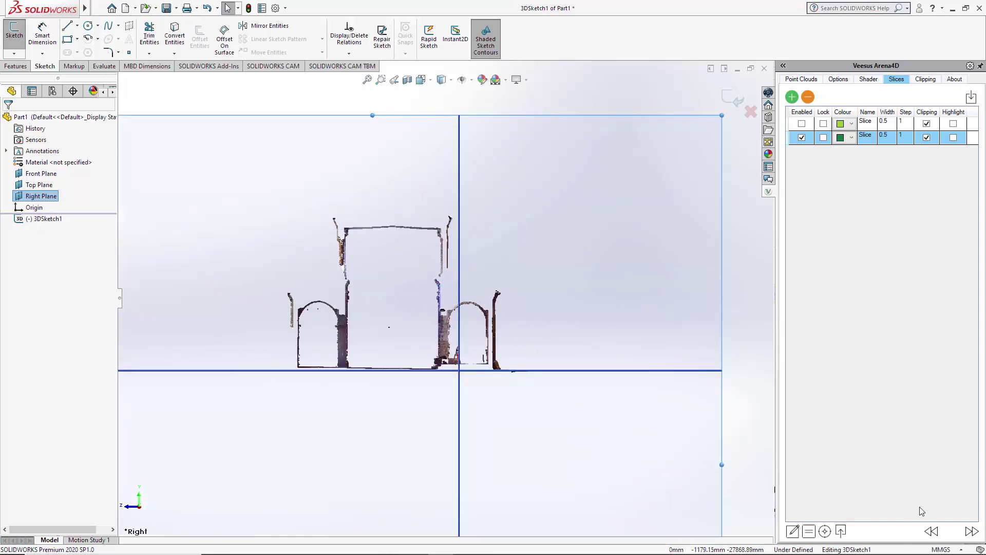
Step the vertical slice to another cross-section and zoom in on it
click(931, 531)
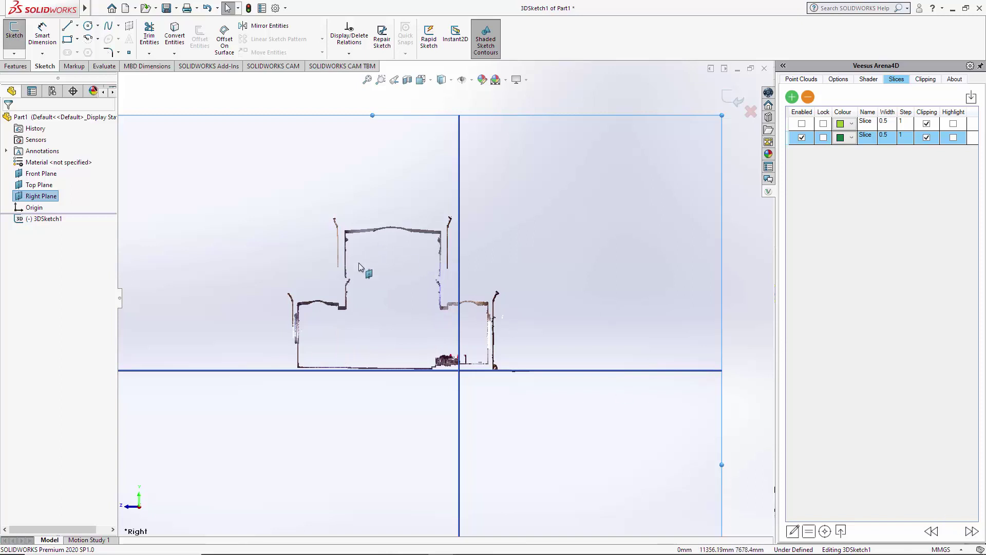
scroll(370, 287, up, 3)
scroll(513, 299, up, 2)
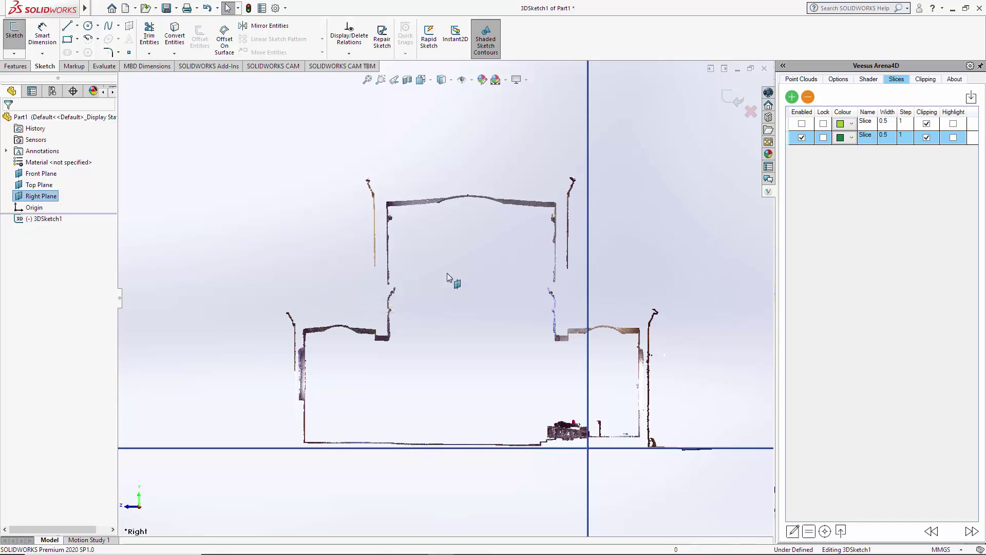
scroll(475, 290, up, 1)
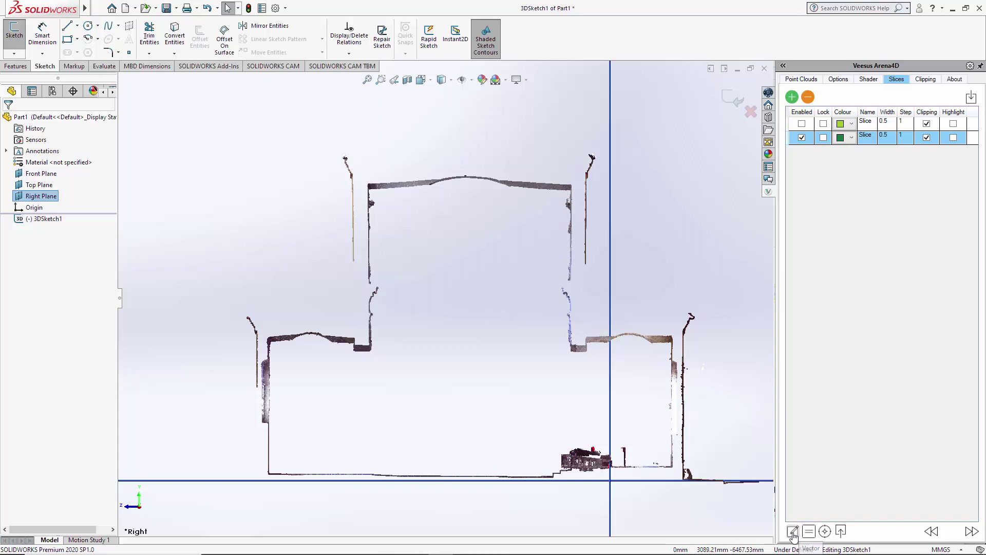
Generate Arena4D vector sketch lines from the vertical slice, inspect them, and reselect the Right Plane
click(792, 534)
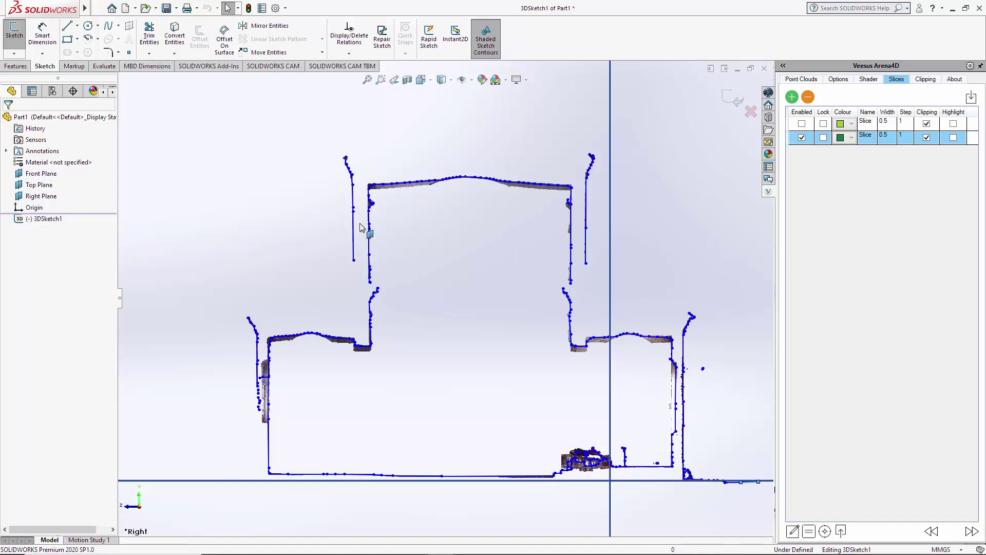
scroll(455, 173, down, 3)
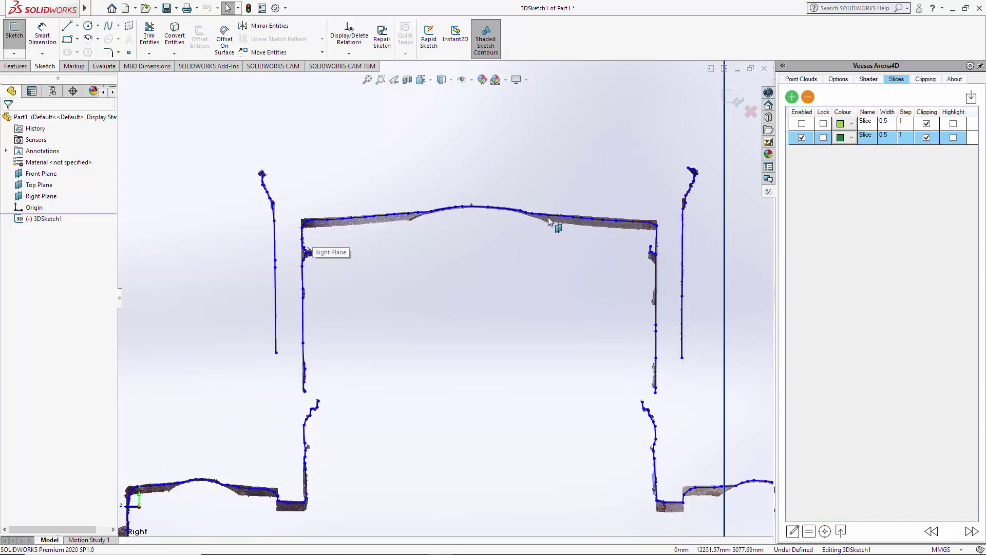
scroll(515, 426, up, 2)
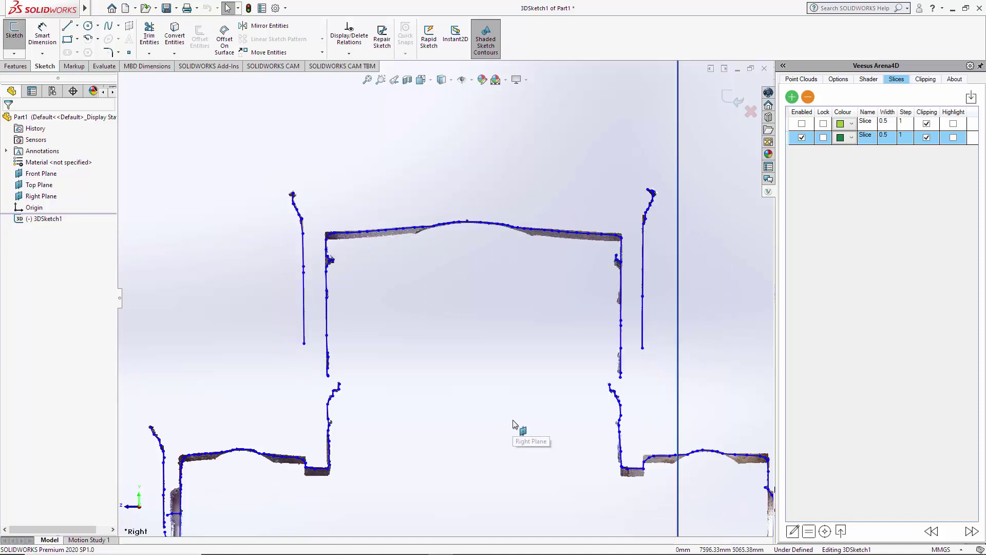
scroll(515, 429, up, 2)
key(z)
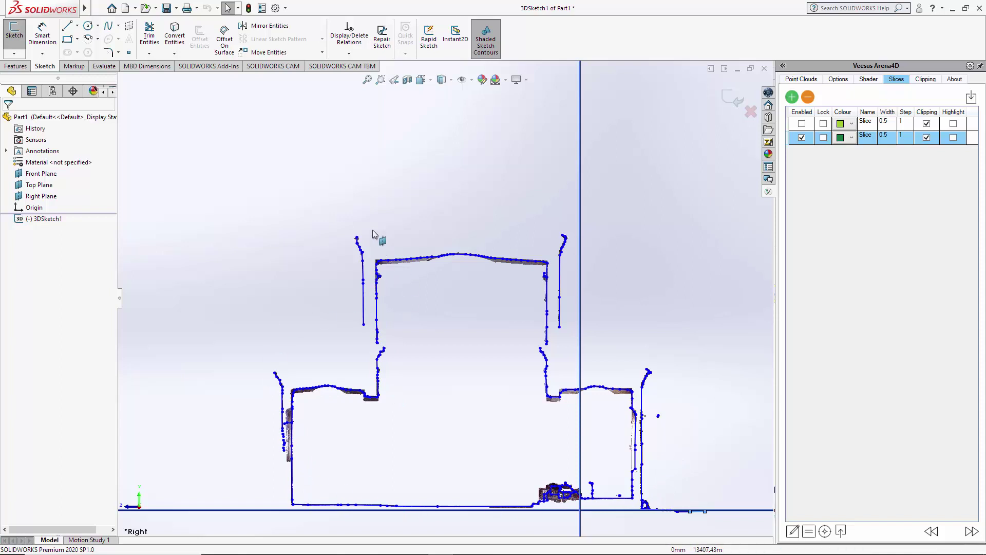
click(287, 269)
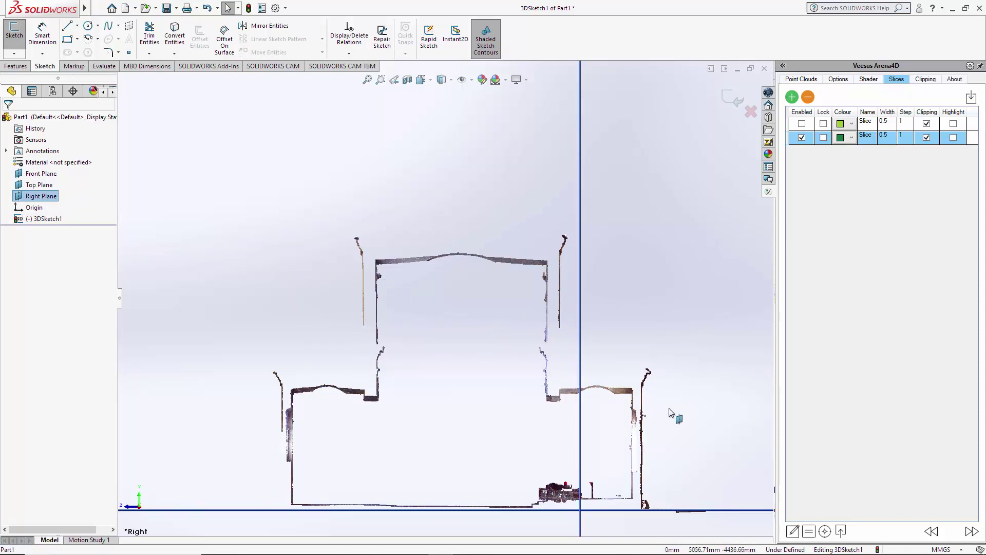
Create Arena4D outline contours around the vertical slice section and zoom out over the whole section
key(f)
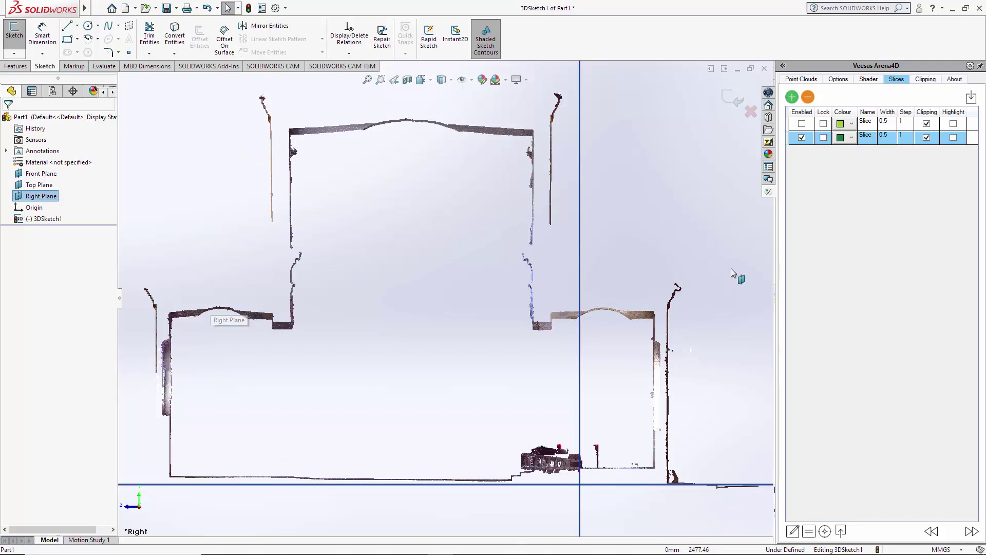
right_click(50, 200)
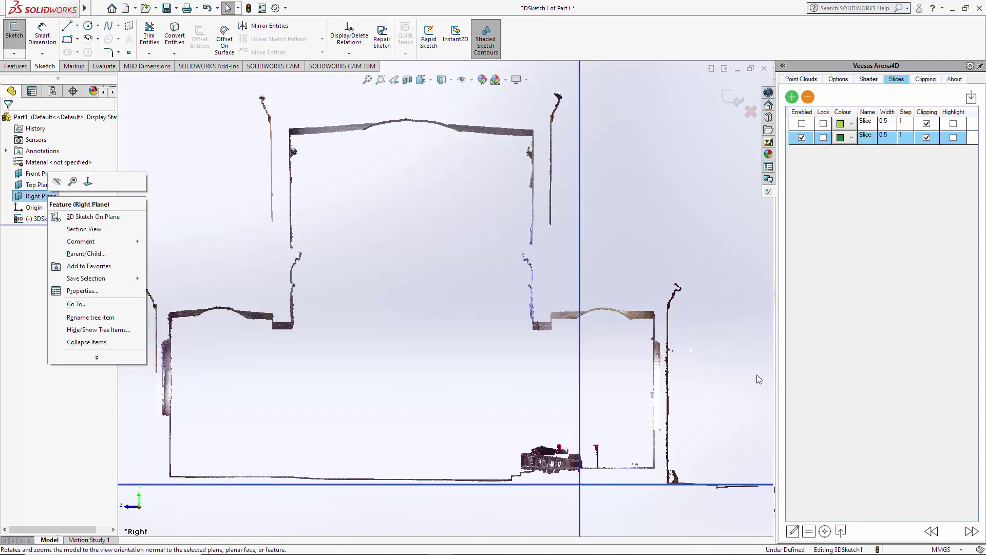
click(810, 533)
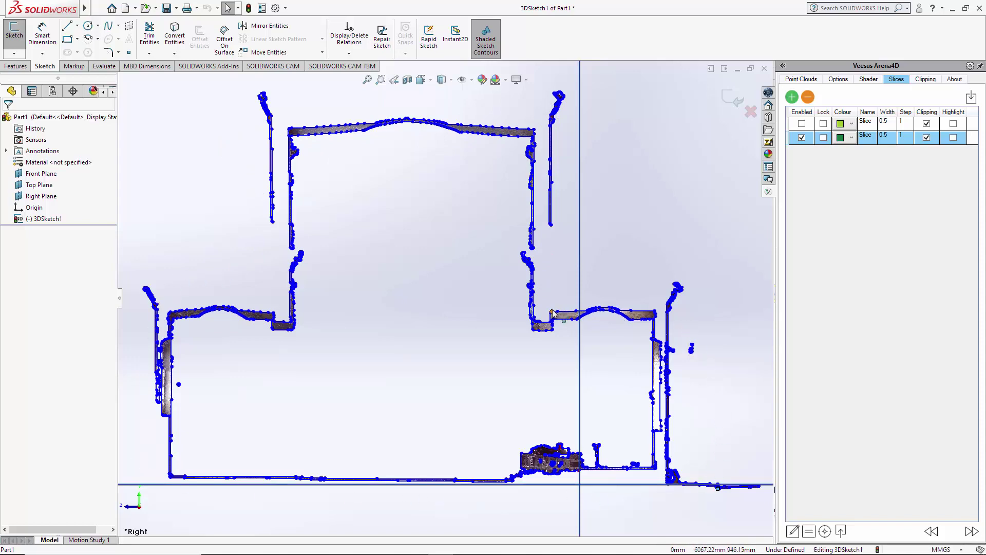
scroll(554, 313, down, 1)
scroll(554, 314, down, 2)
scroll(539, 315, down, 2)
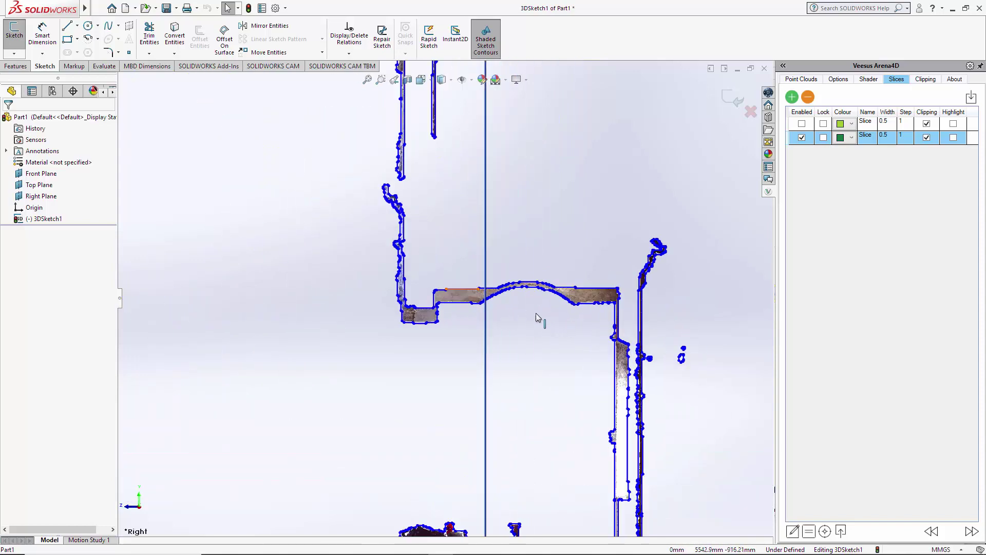
scroll(558, 308, down, 2)
scroll(662, 328, down, 2)
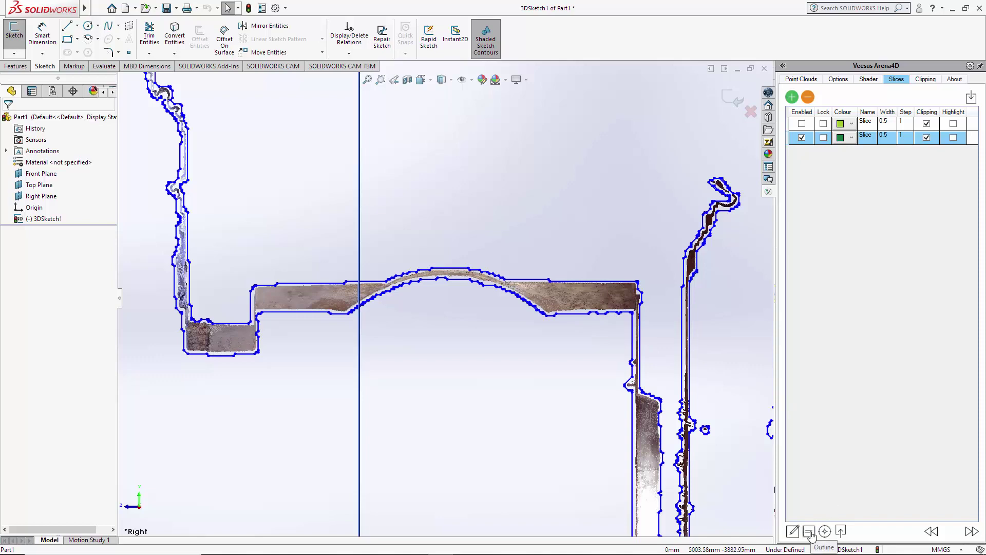
key(z)
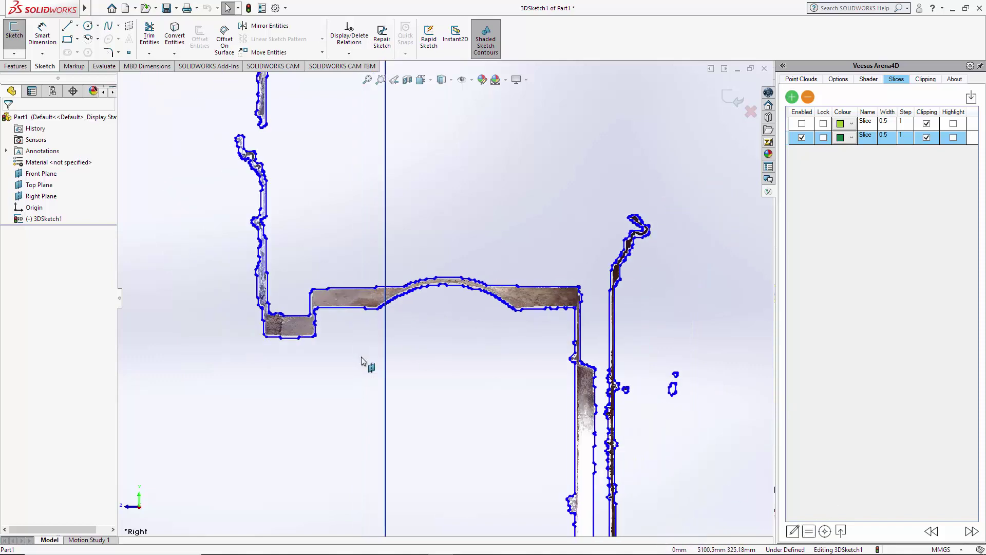
key(z)
key(z)
key(z)
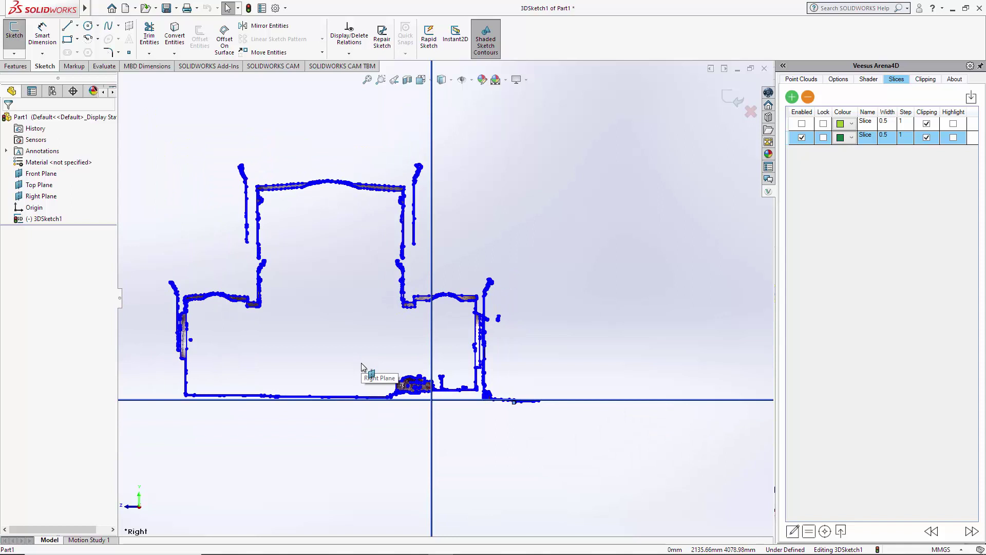
Clear the contour selection and disable the second slice to show the whole cloud
click(555, 293)
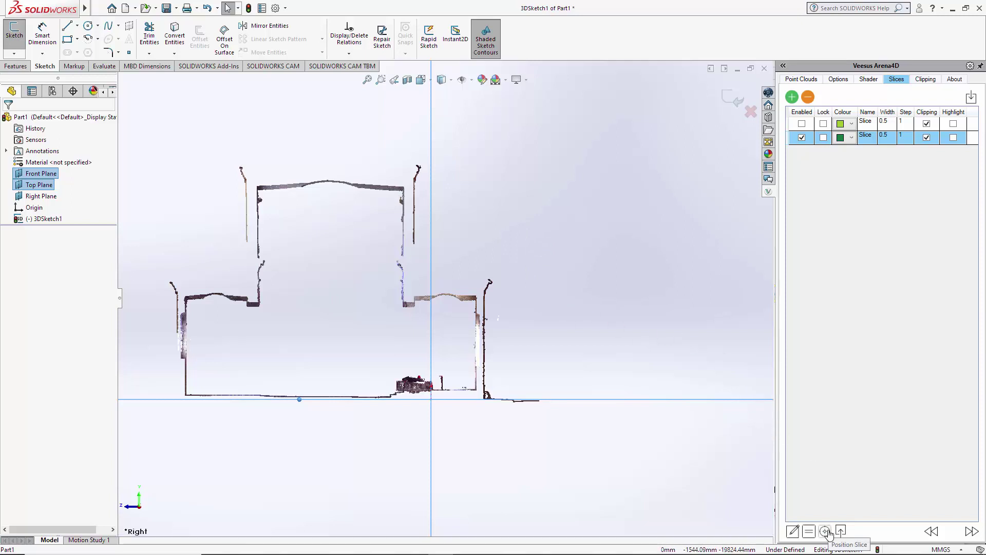
click(802, 137)
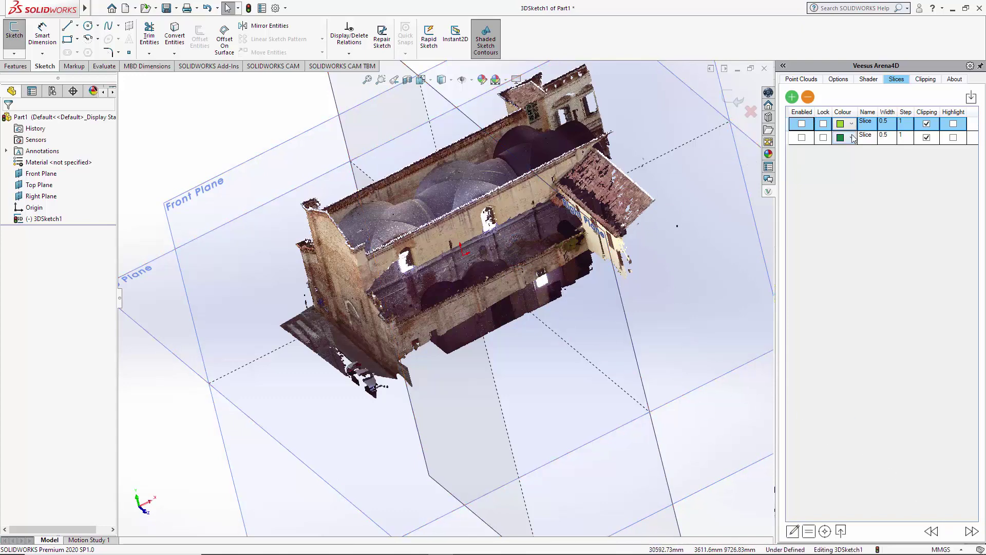
click(824, 532)
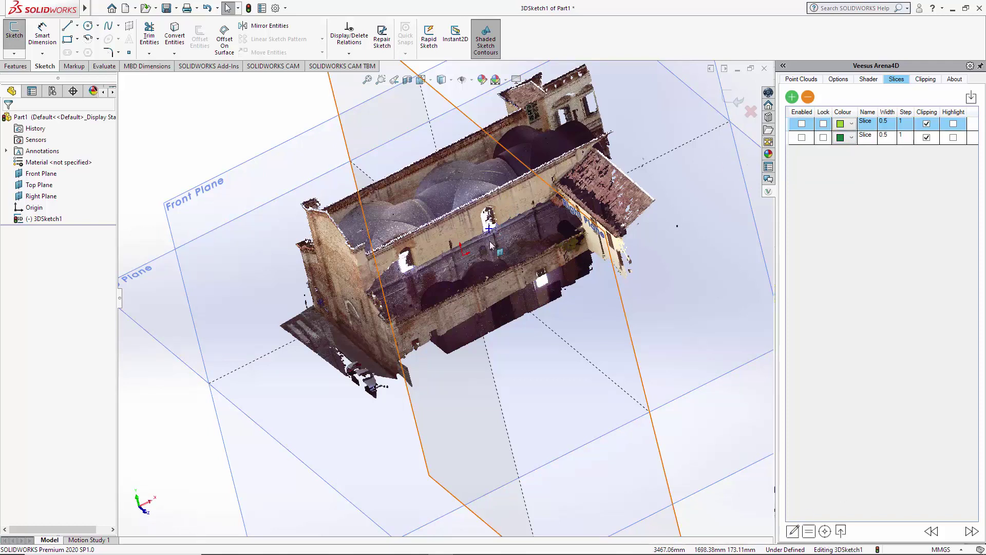
click(510, 272)
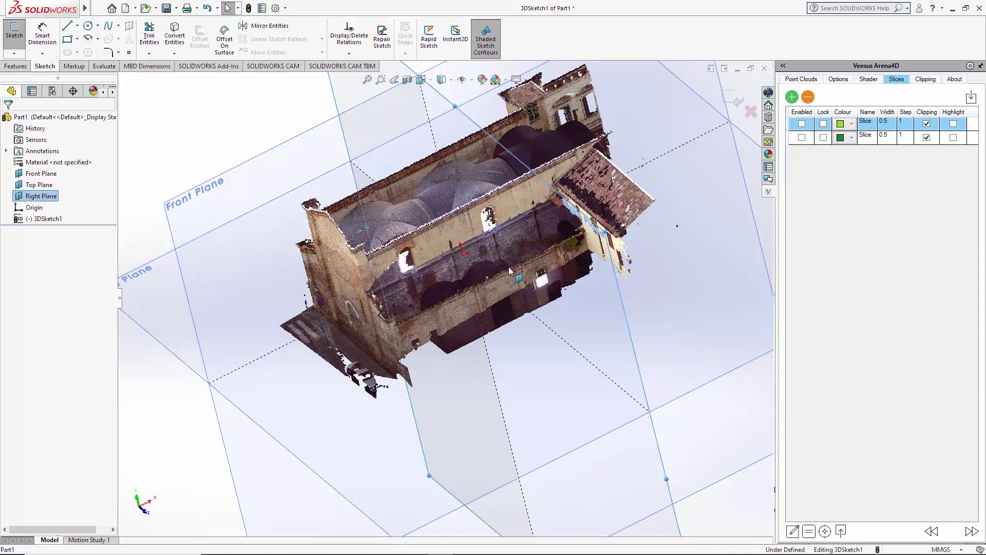
Preview the horizontal first slice, then turn on its Highlight and leave it disabled
click(802, 124)
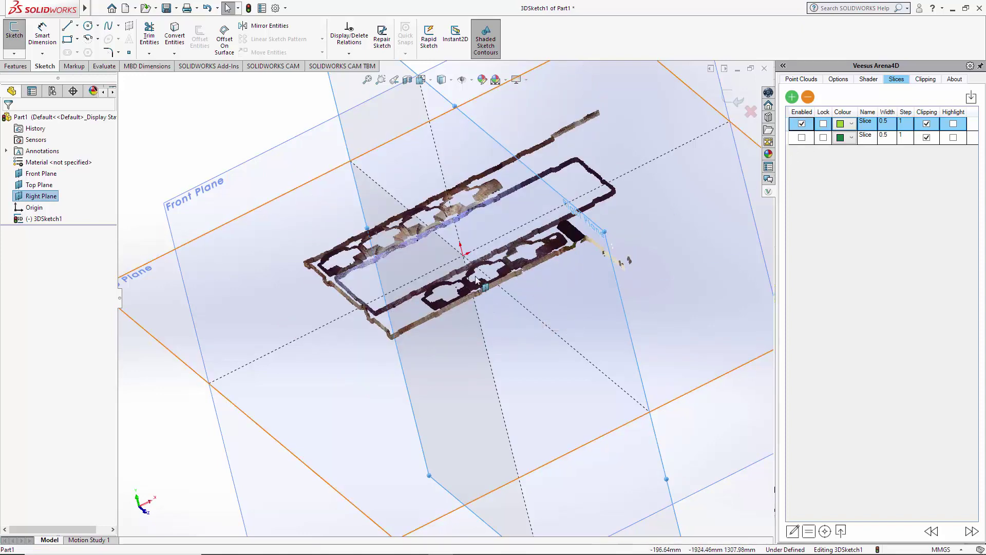
mouse_move(167, 433)
middle_down()
mouse_move(195, 418)
mouse_move(216, 379)
mouse_move(181, 378)
mouse_move(224, 378)
middle_up()
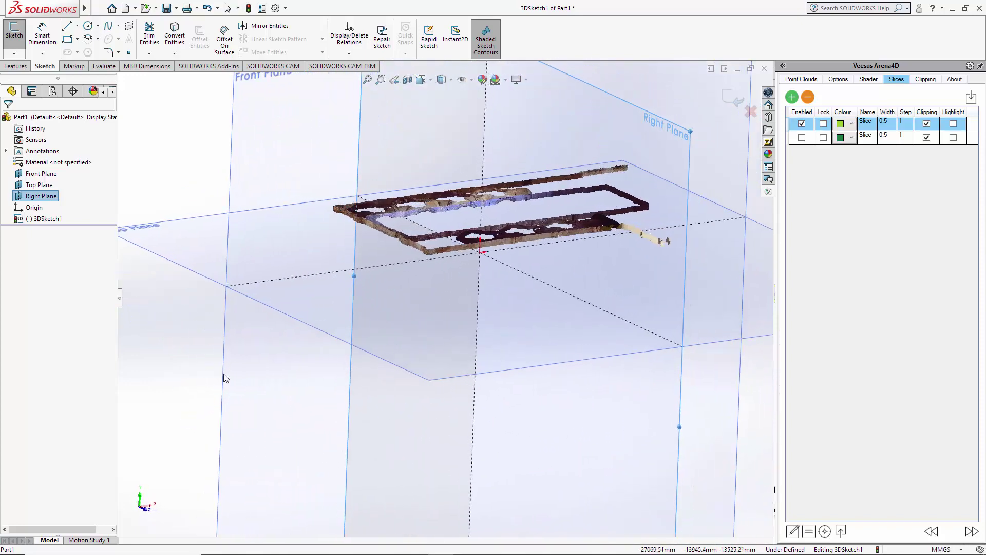
click(801, 124)
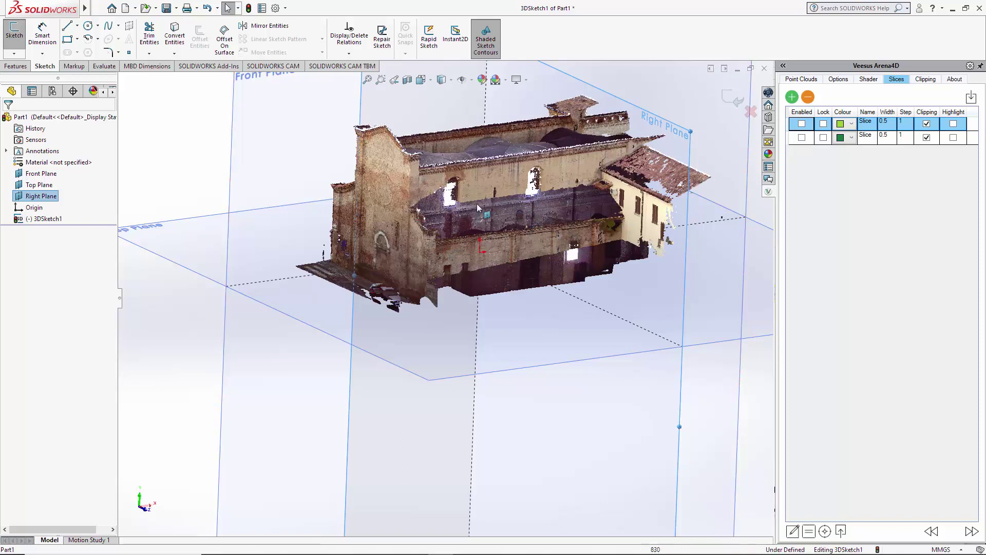
click(953, 123)
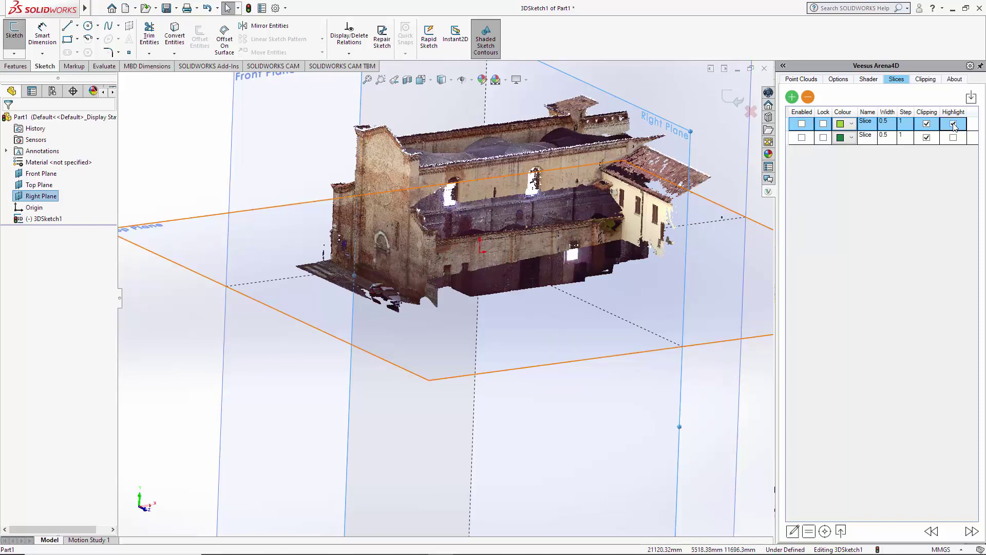
click(803, 125)
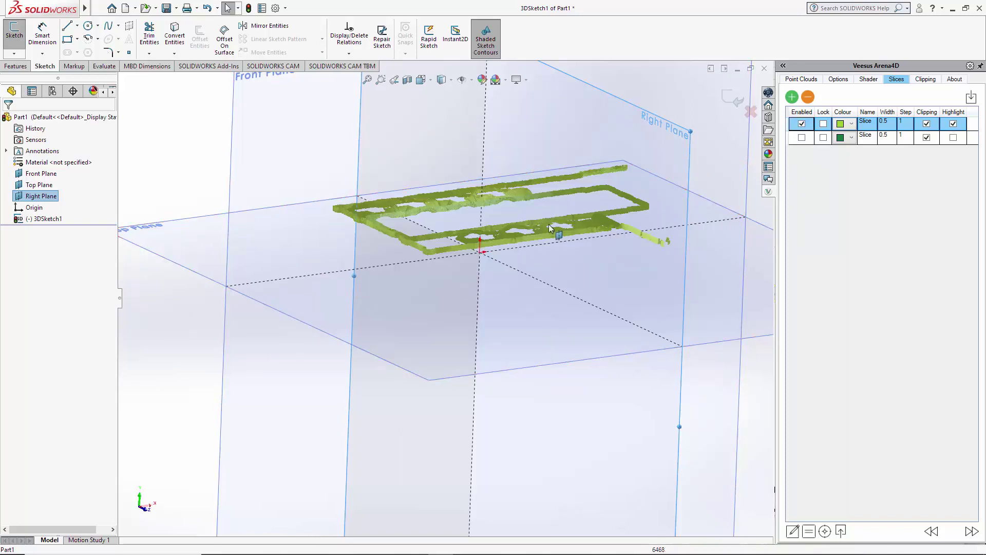
click(802, 124)
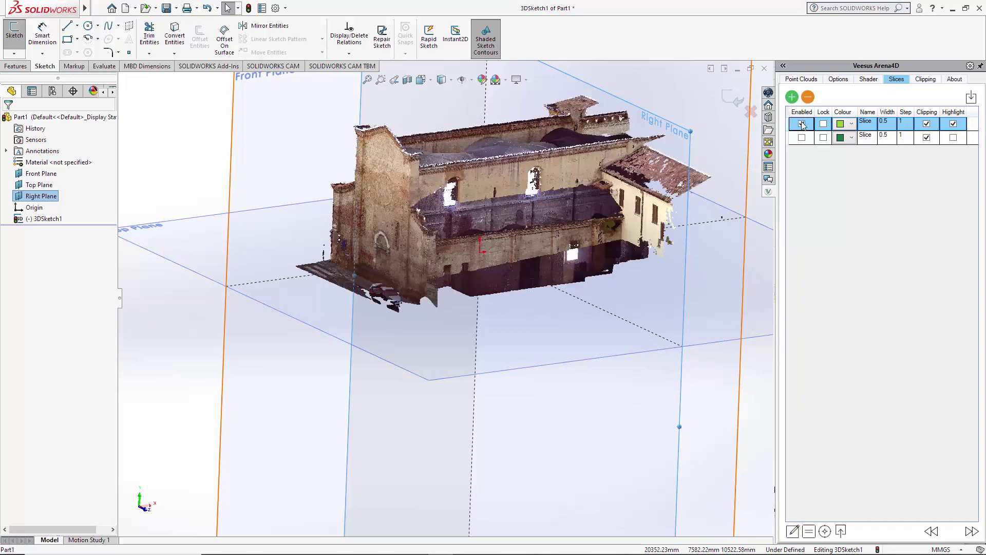
Reposition the first slice onto the Top Plane and step it up a level
click(826, 532)
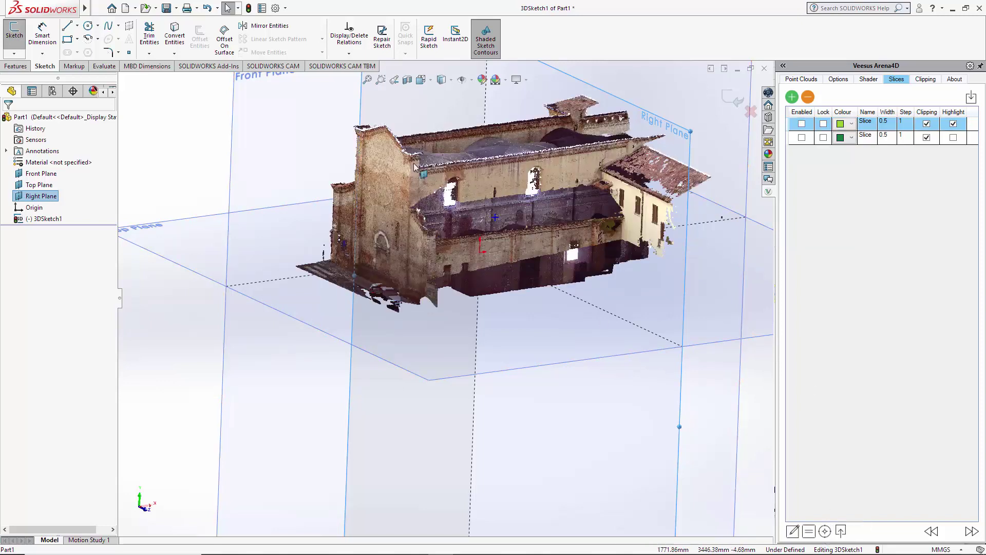
click(387, 138)
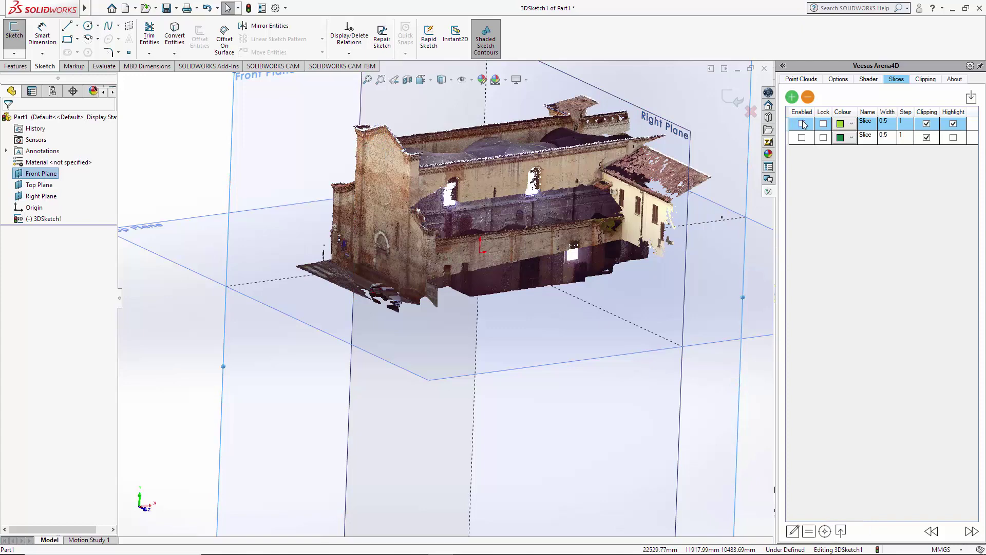
click(480, 321)
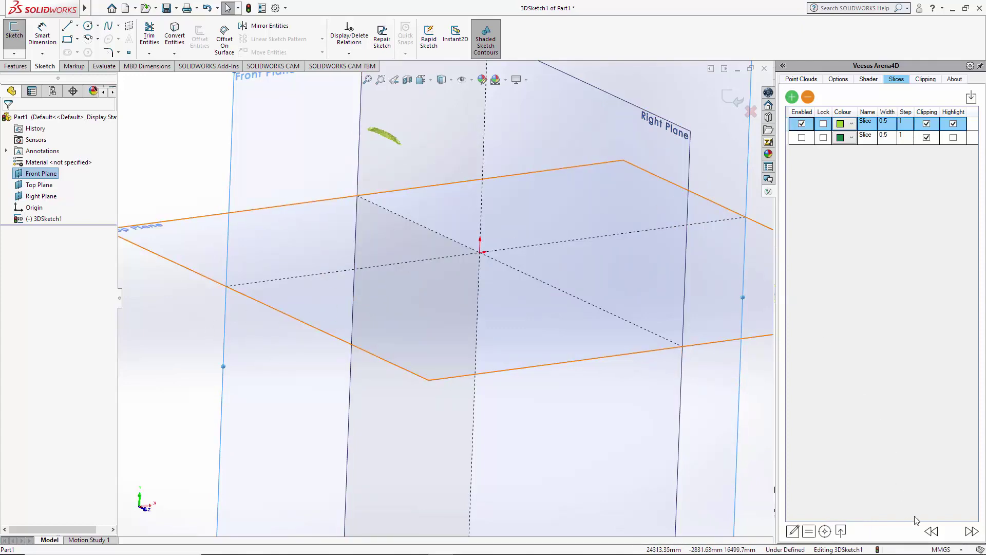
click(931, 530)
click(972, 532)
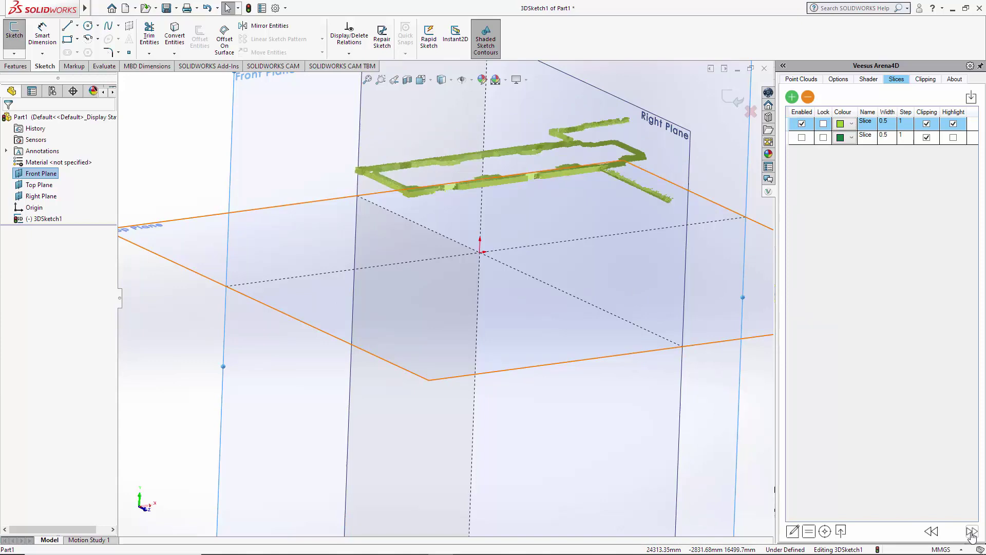
Re-enable the Top Plane slice and step it upward to an upper floor outline
click(801, 124)
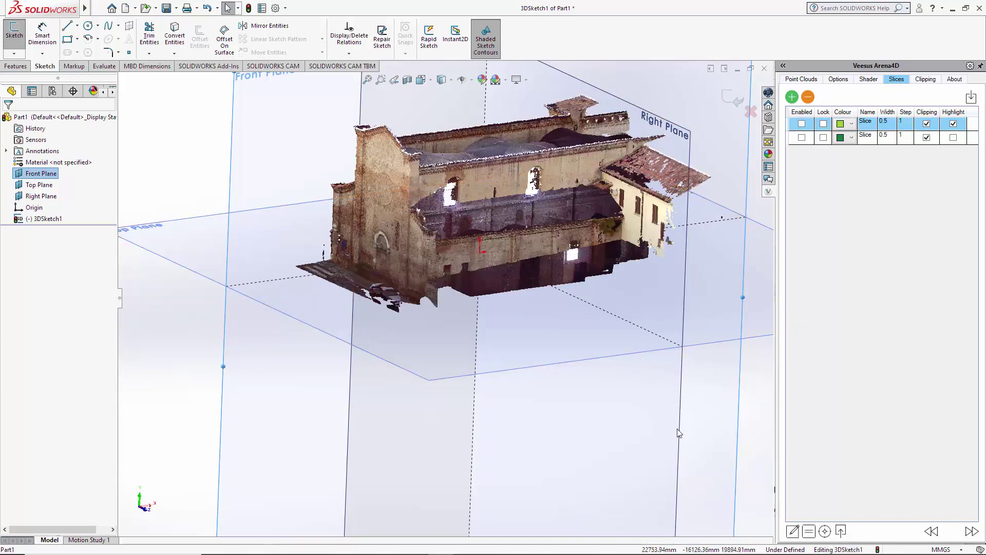
click(415, 281)
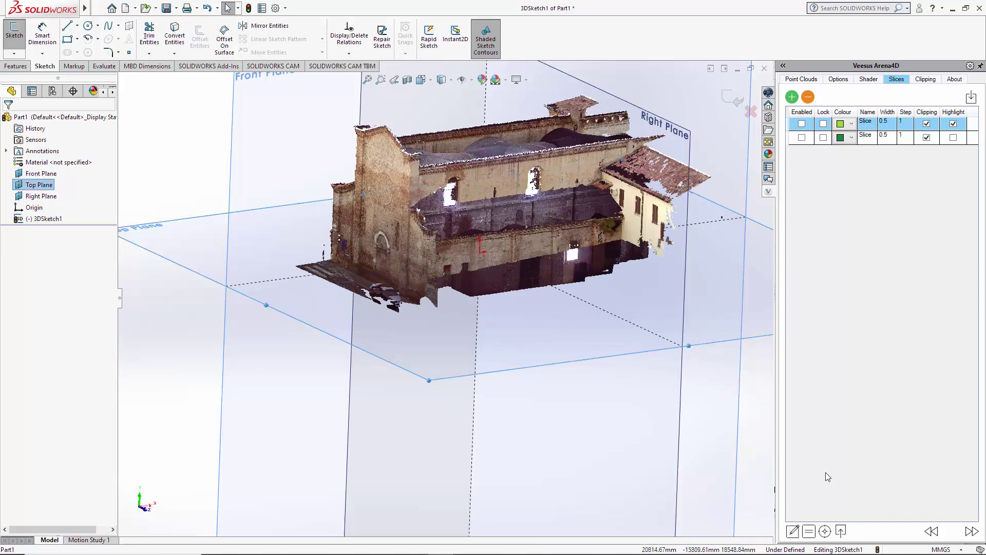
click(801, 125)
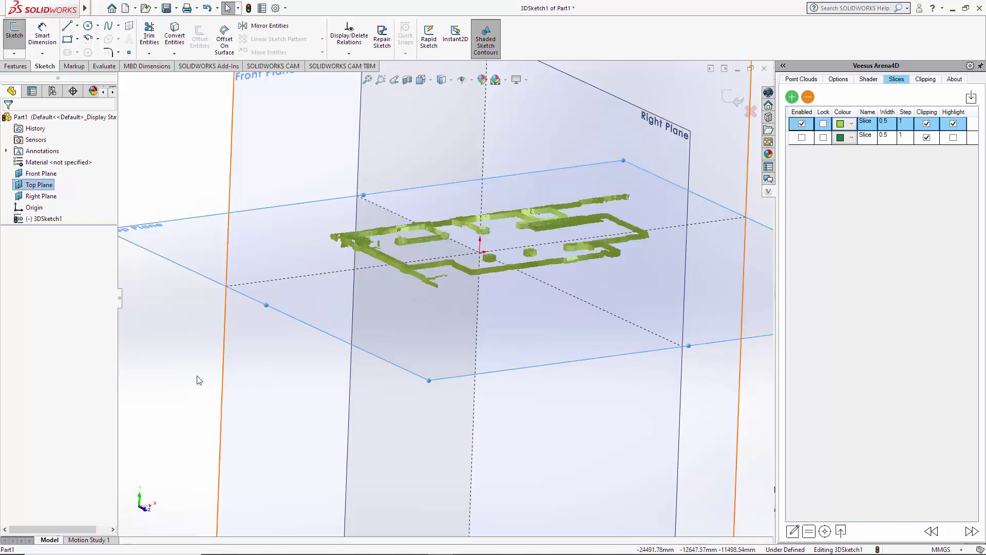
click(970, 532)
click(935, 533)
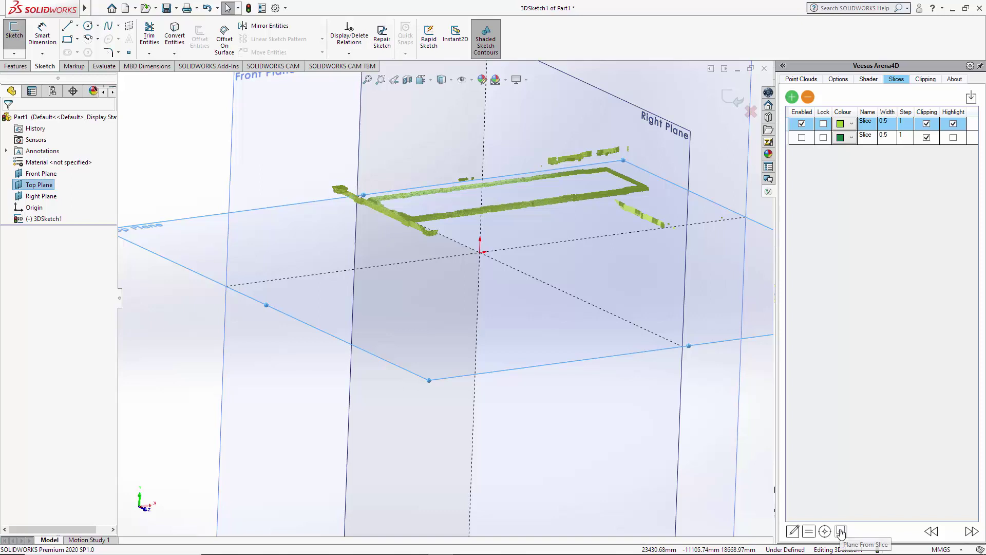
Create a plane from the current slice, then delete both Arena4D slices from the Slices table
click(840, 532)
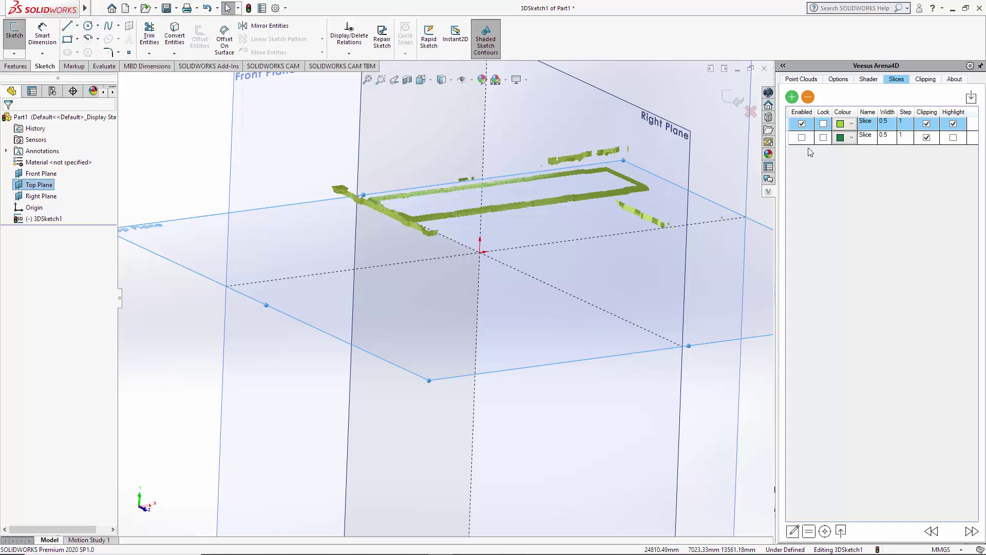
click(813, 142)
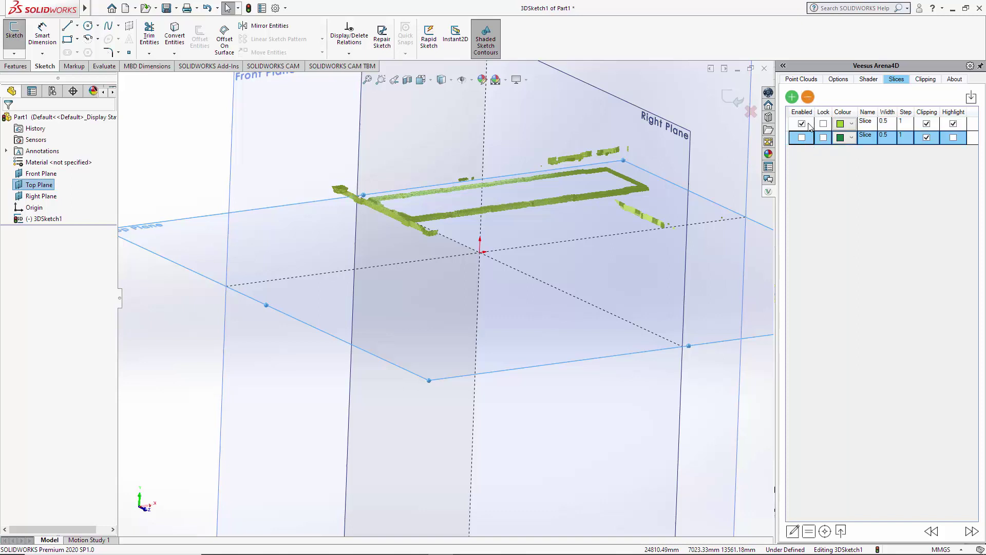
shift+click(808, 124)
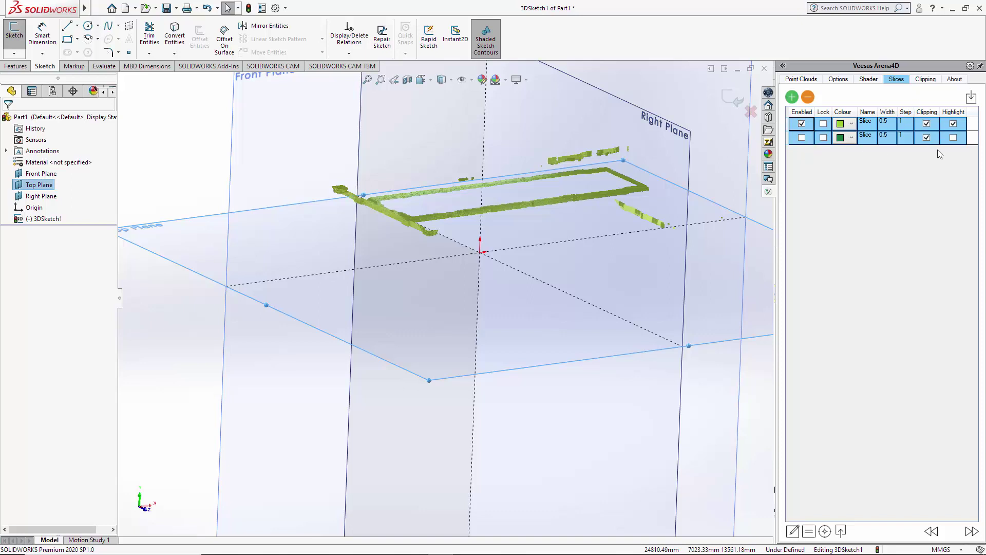
click(807, 97)
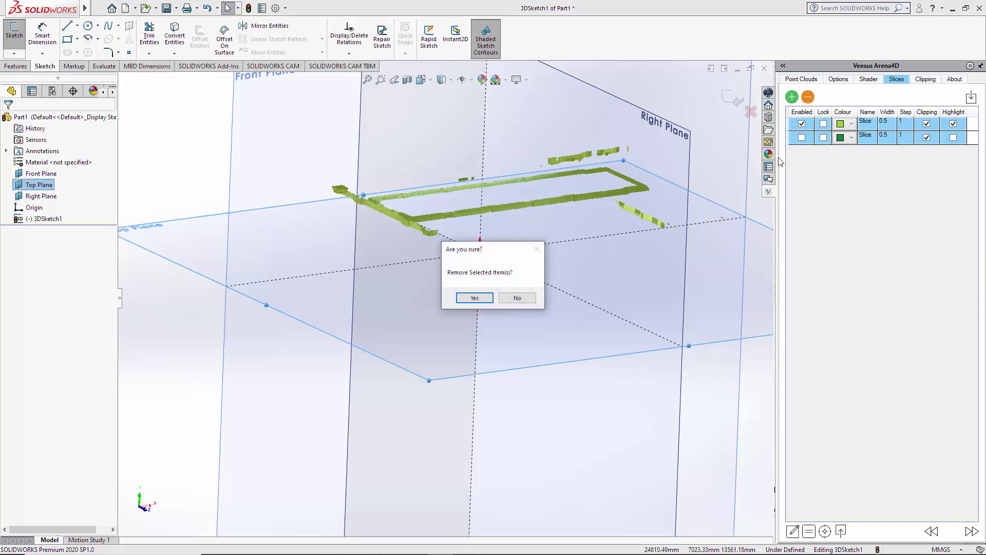
click(473, 298)
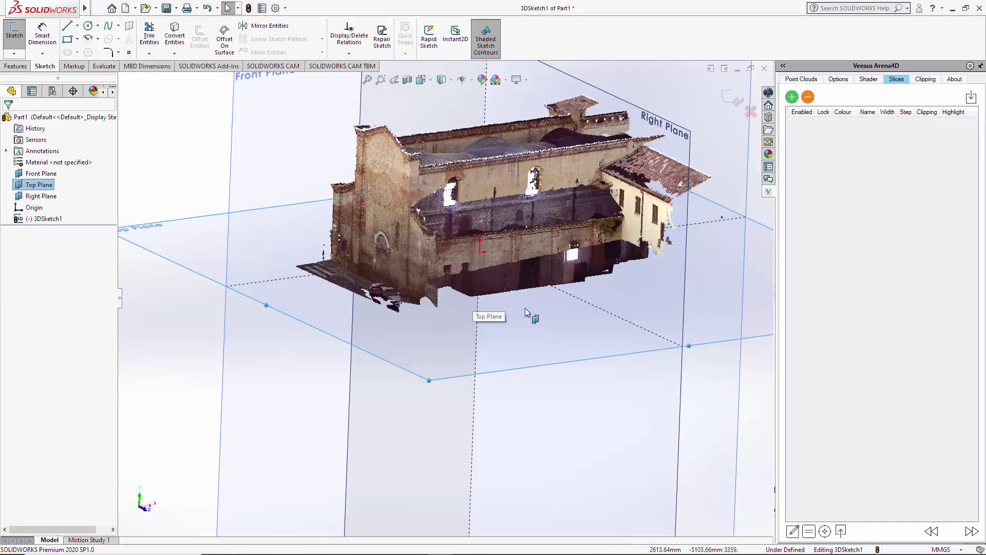